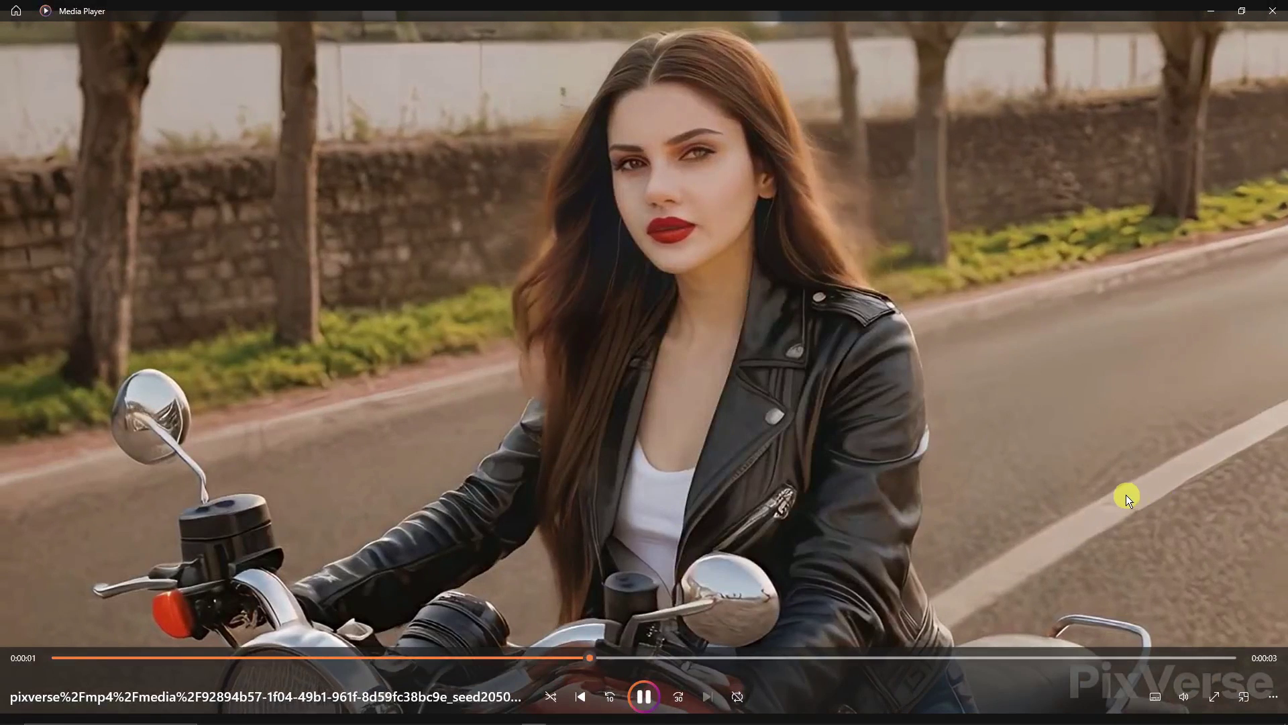
- Preview the two PixVerse sample videos of the woman on the motorcycle and on the park bench
left_click(638, 706)
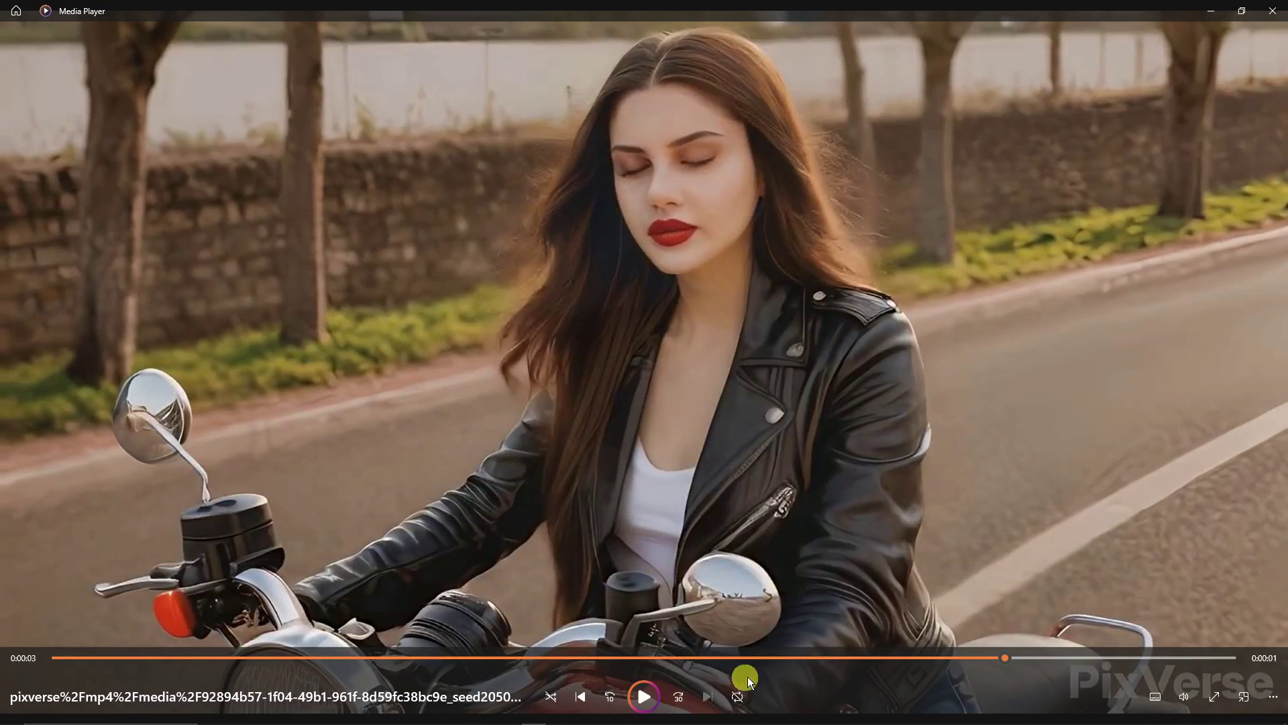
left_click(1273, 11)
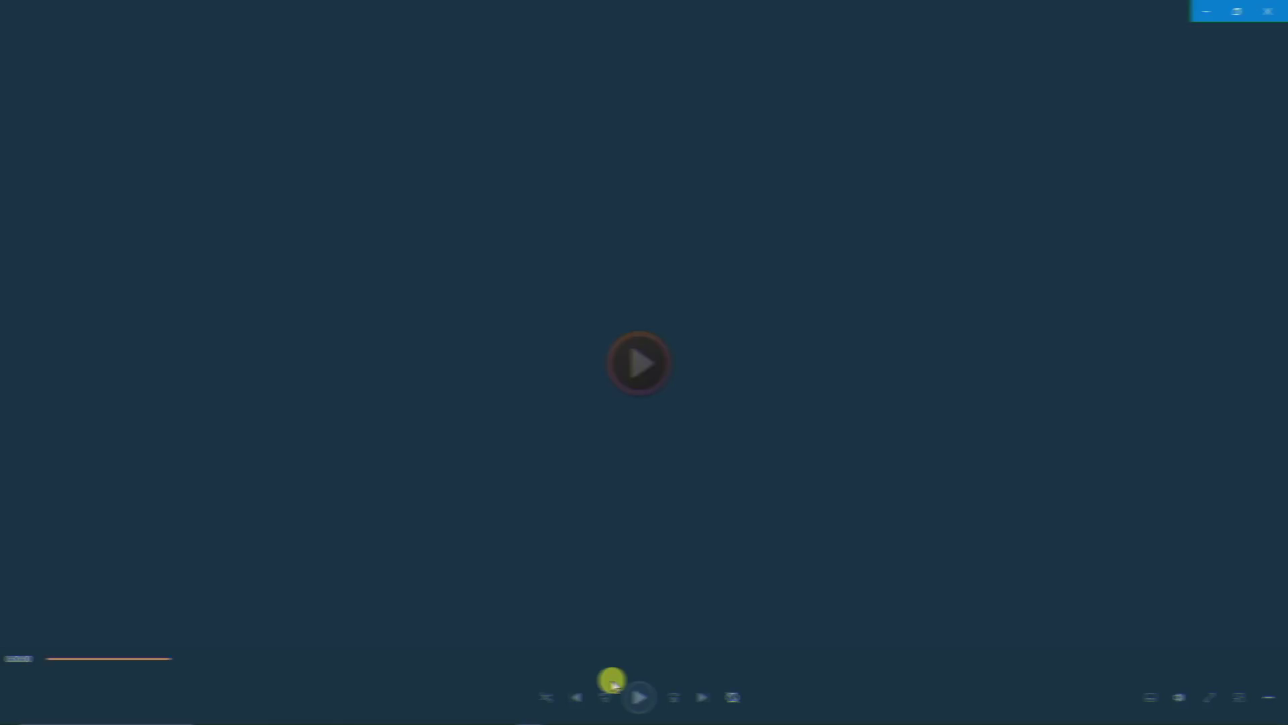
left_click(642, 697)
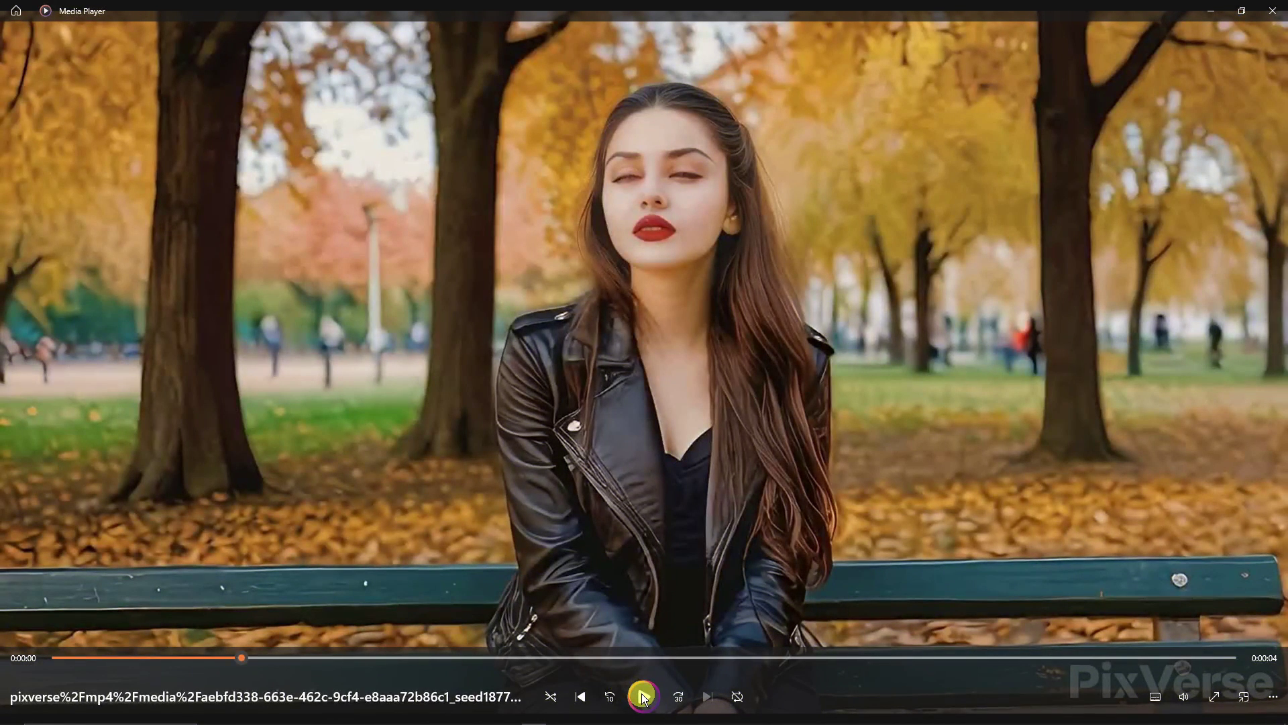
left_click(86, 658)
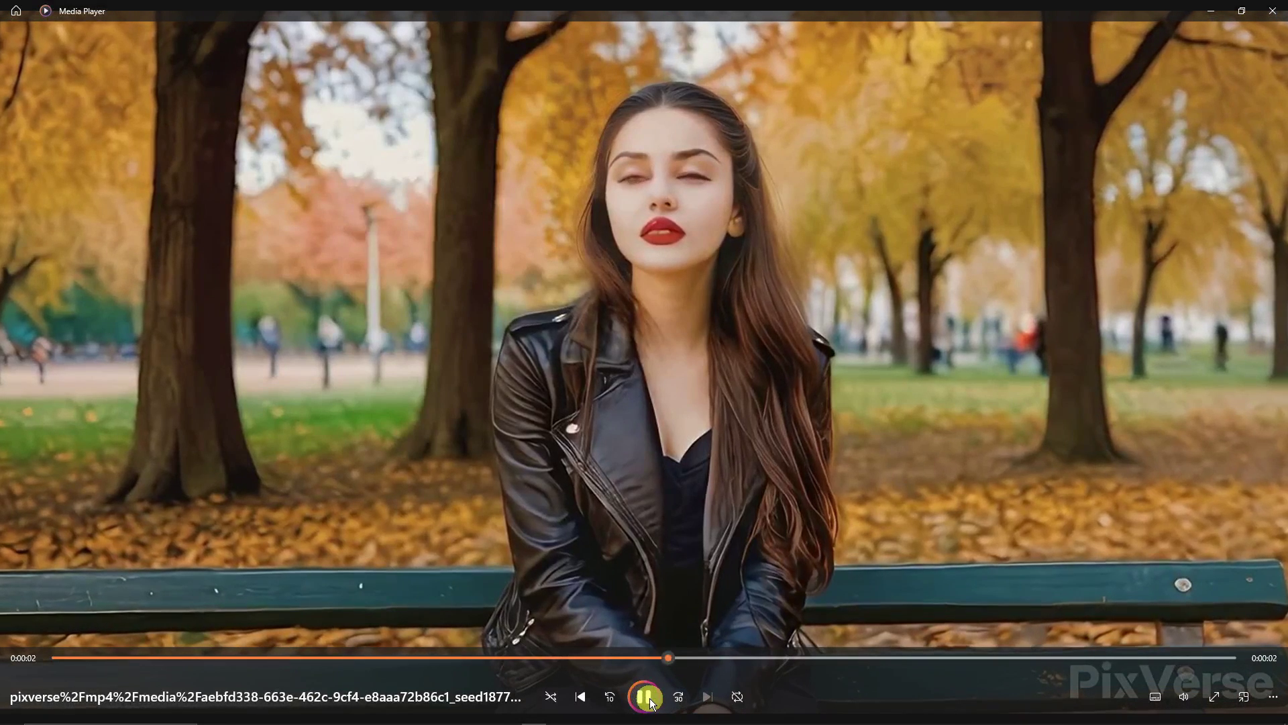
left_click(646, 697)
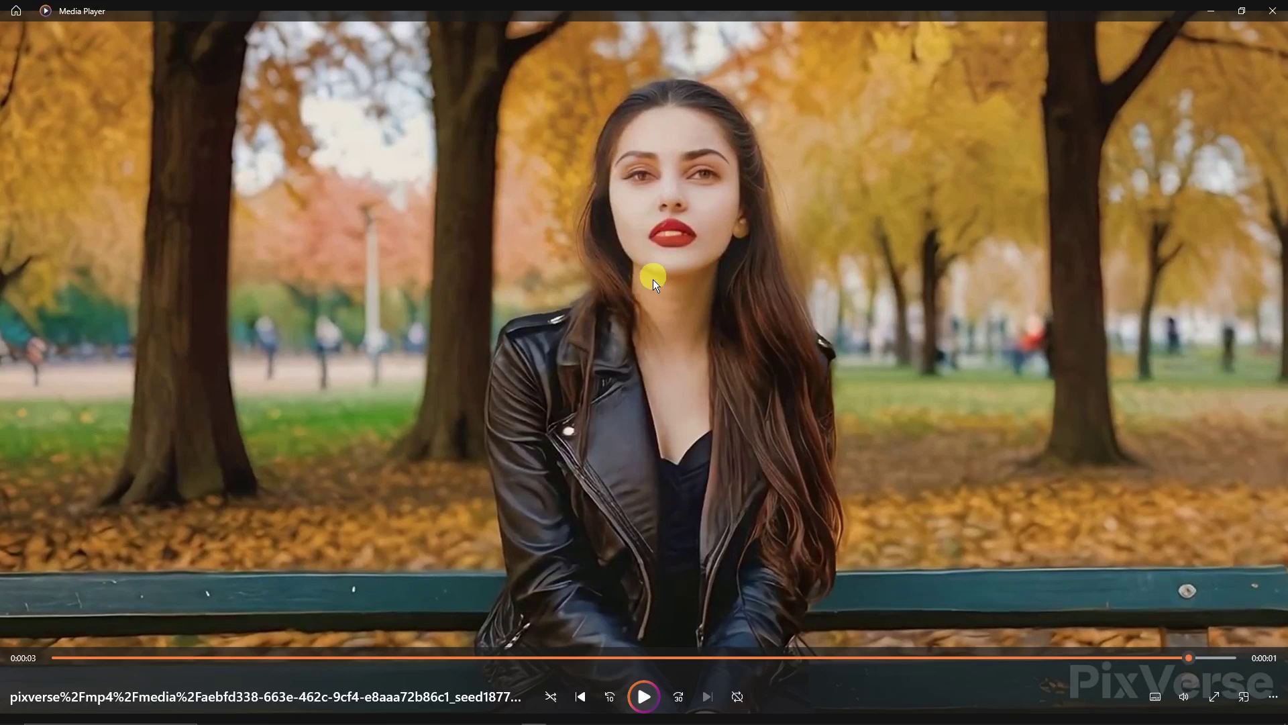
- Close the park bench video's player window and the Downloads folder window
left_click(1242, 10)
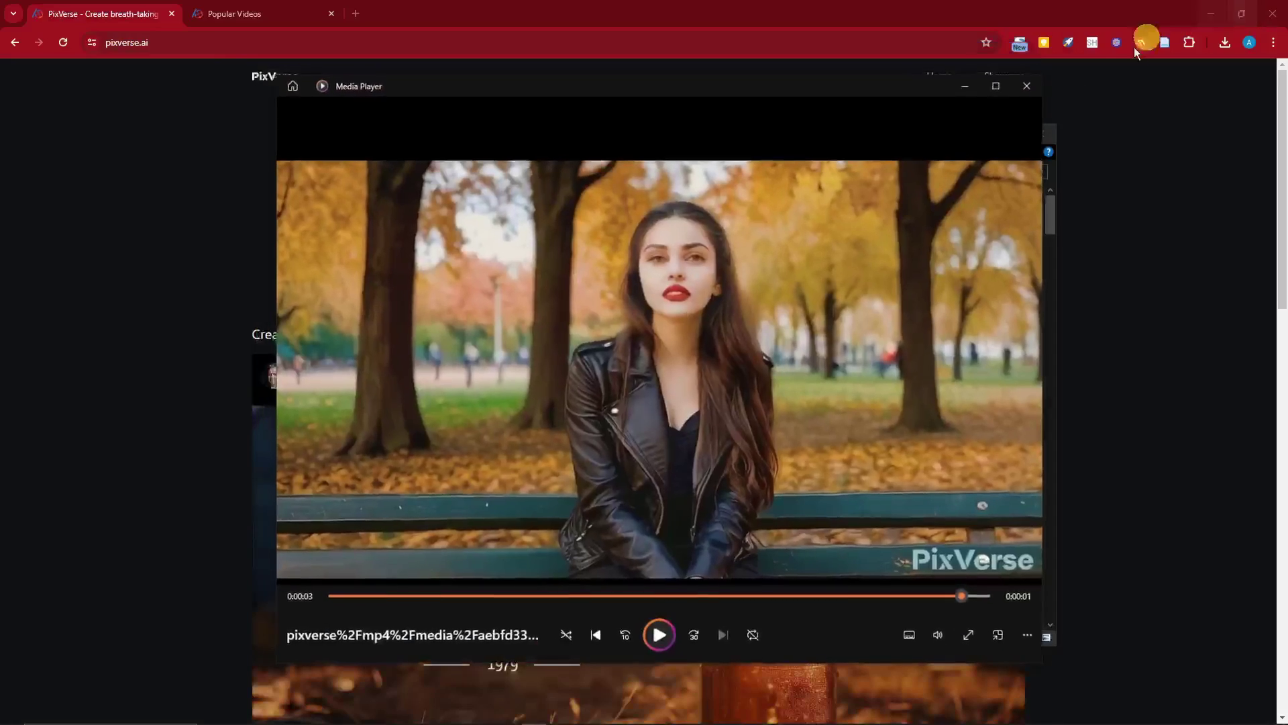
left_click_drag(656, 87, 517, 153)
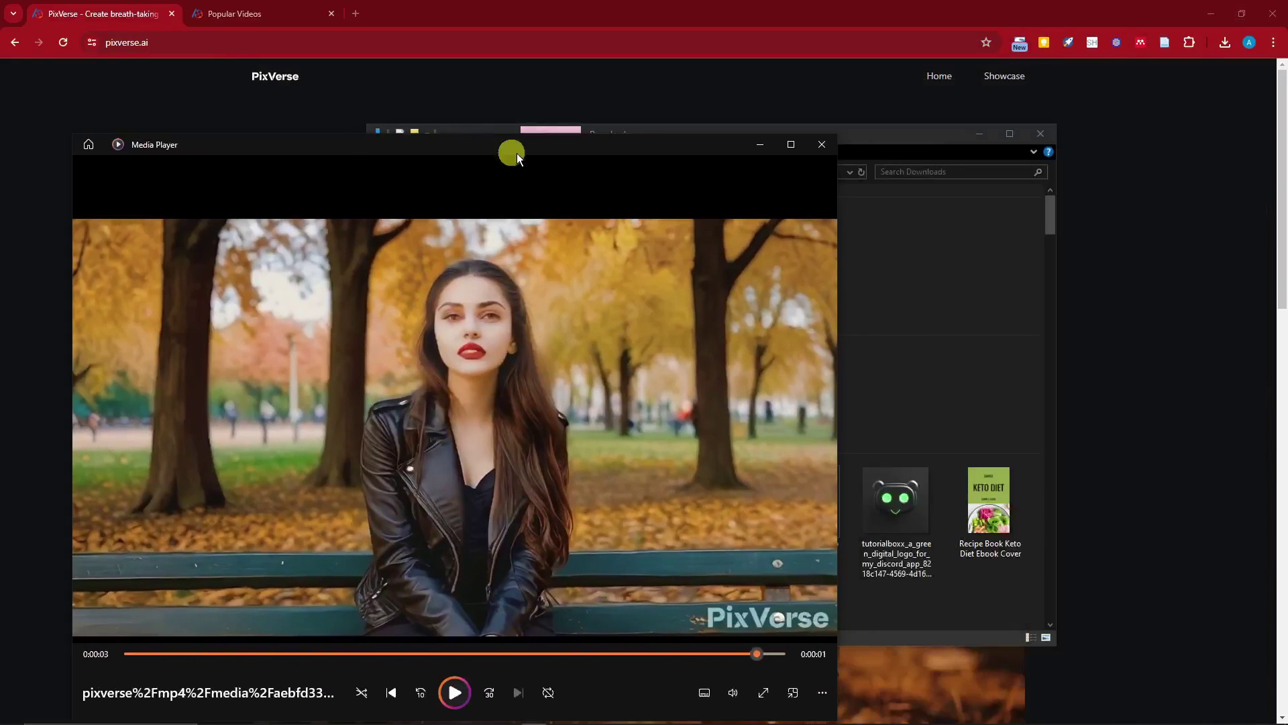
left_click(818, 144)
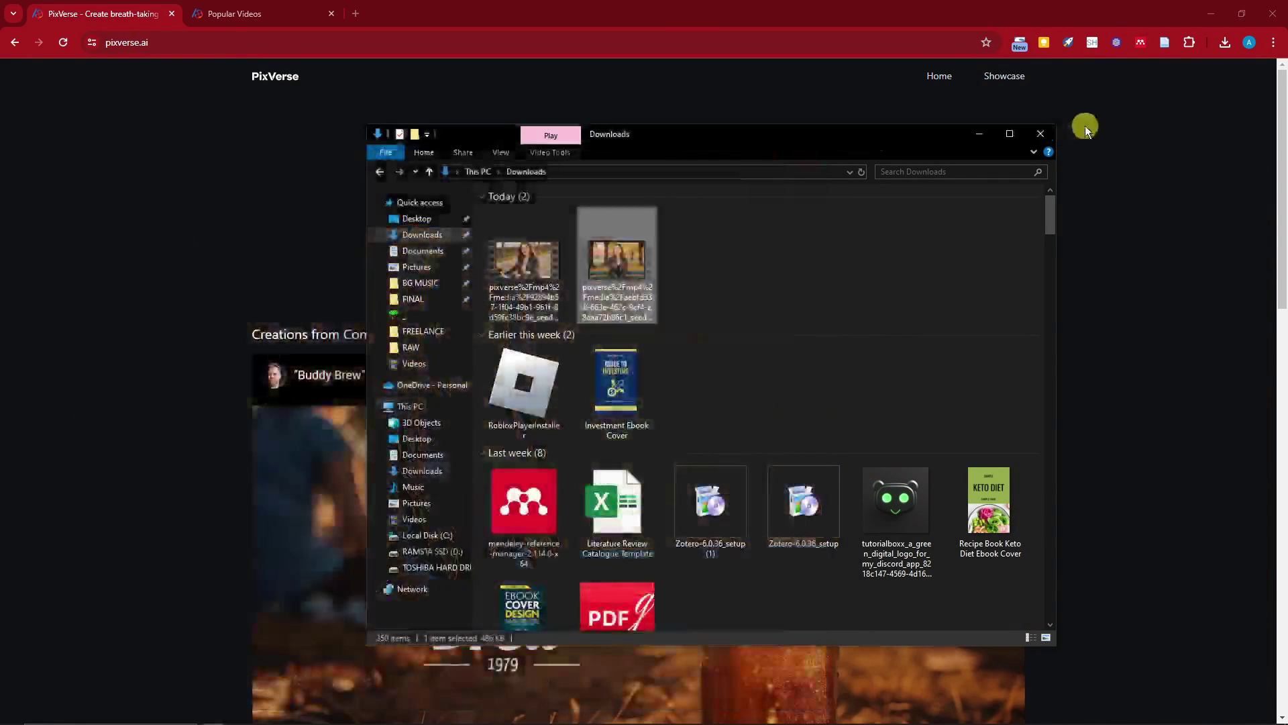
left_click(1040, 133)
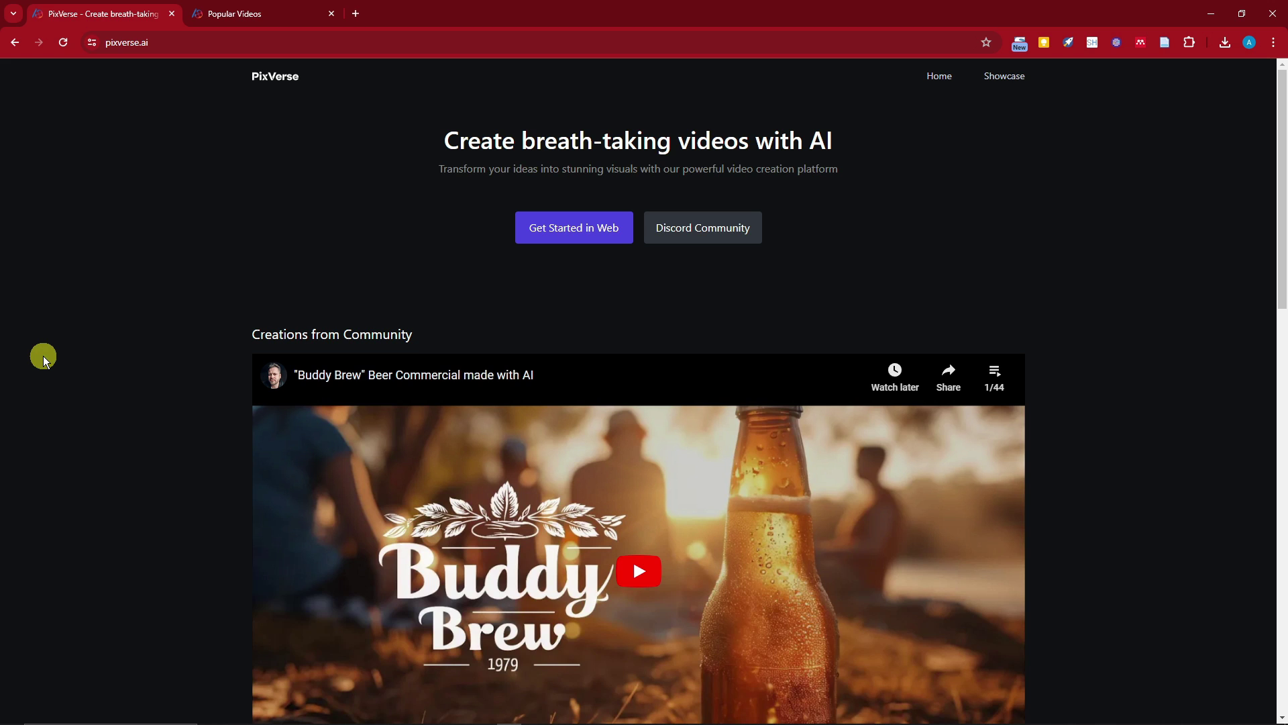
- Browse the PixVerse home page and the Popular Videos gallery to examine the community's AI videos and their prompts
scroll(161, 290, "down", 3)
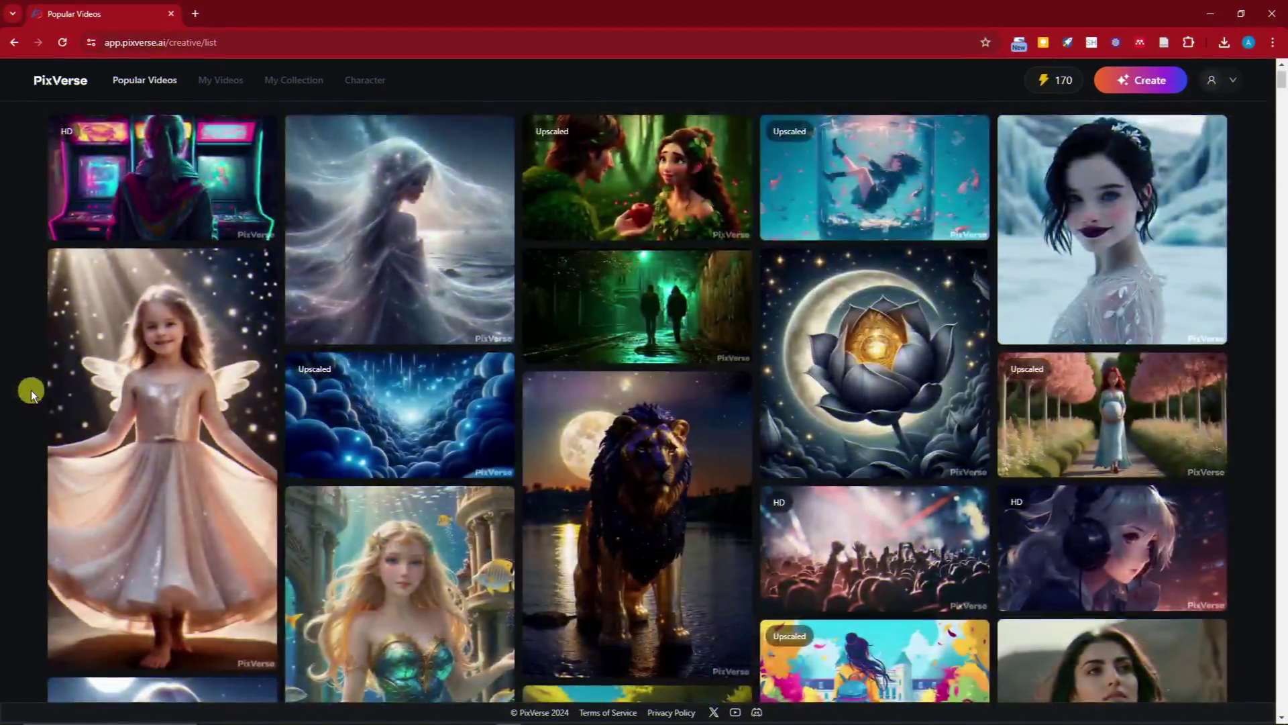
scroll(31, 385, "down", 7)
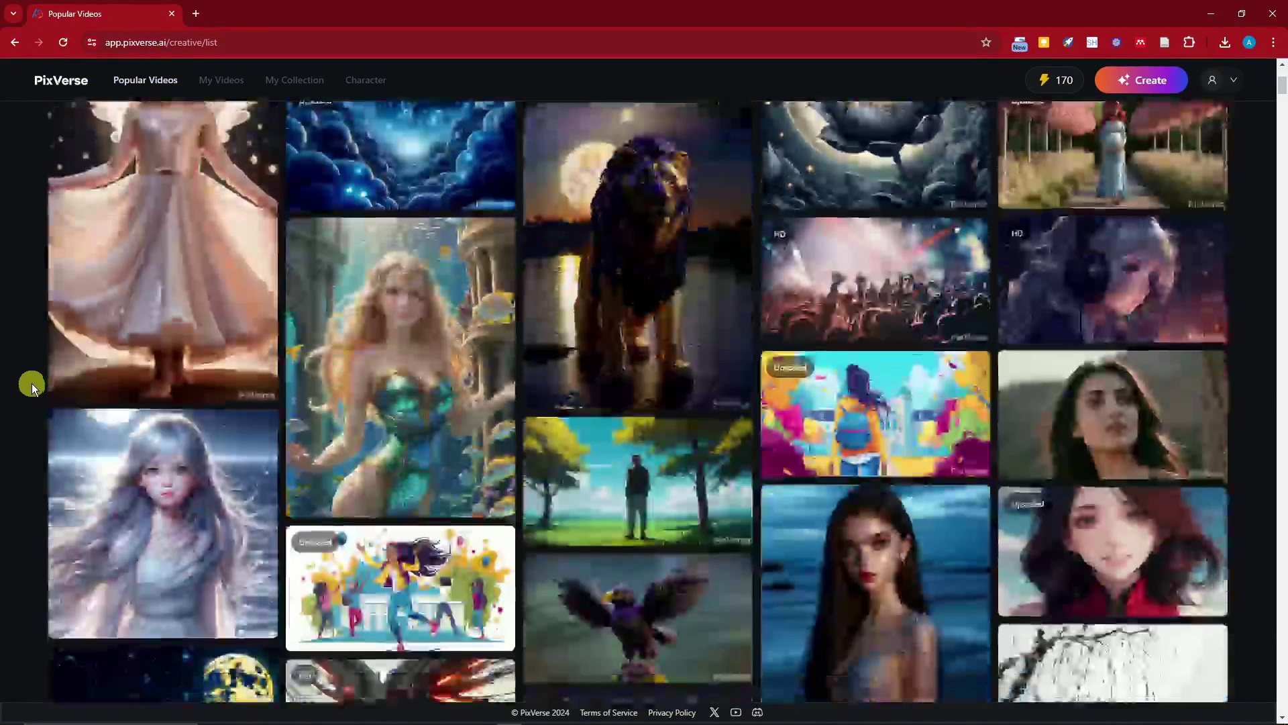
scroll(30, 384, "down", 2)
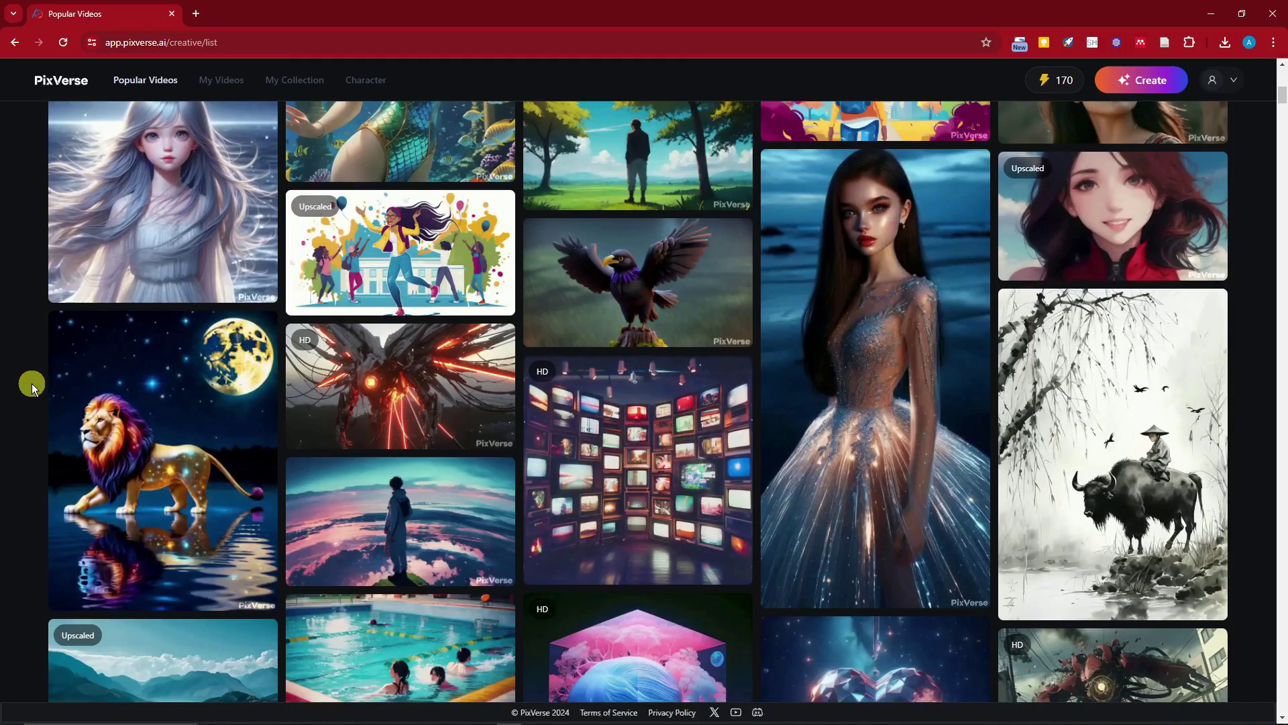
scroll(31, 384, "down", 3)
scroll(194, 304, "up", 3)
scroll(195, 304, "up", 8)
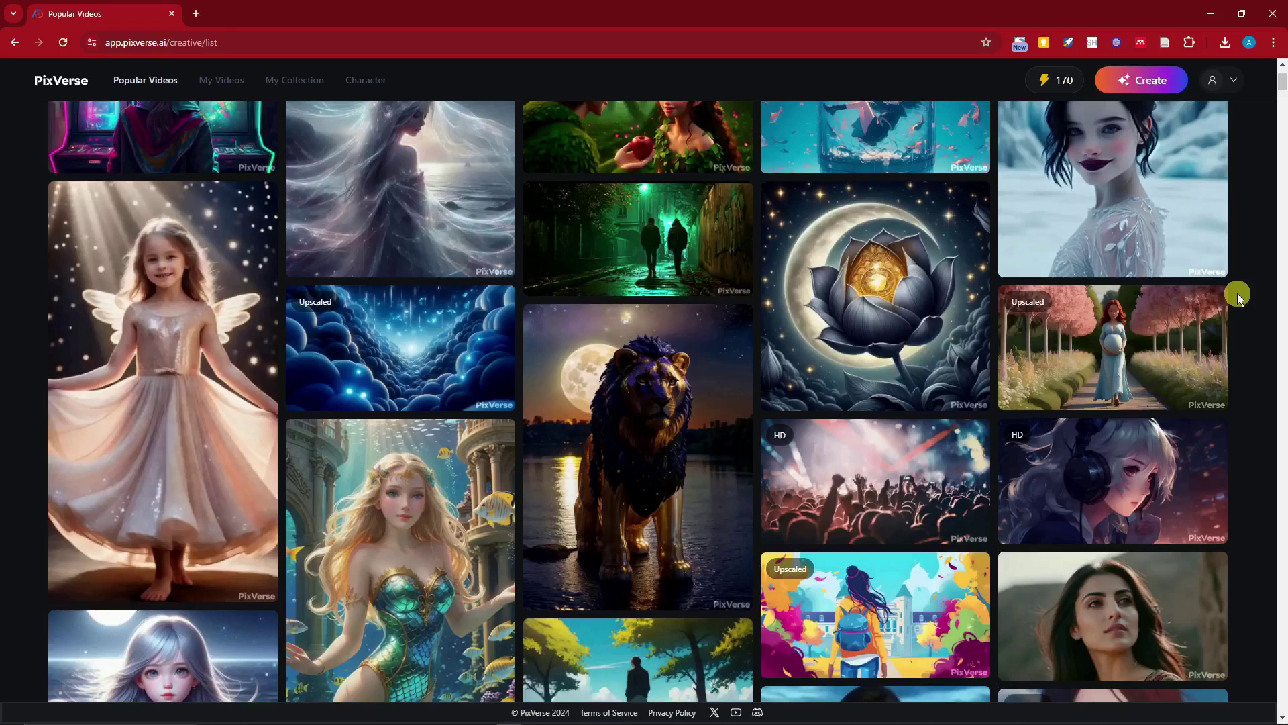
scroll(634, 349, "down", 1)
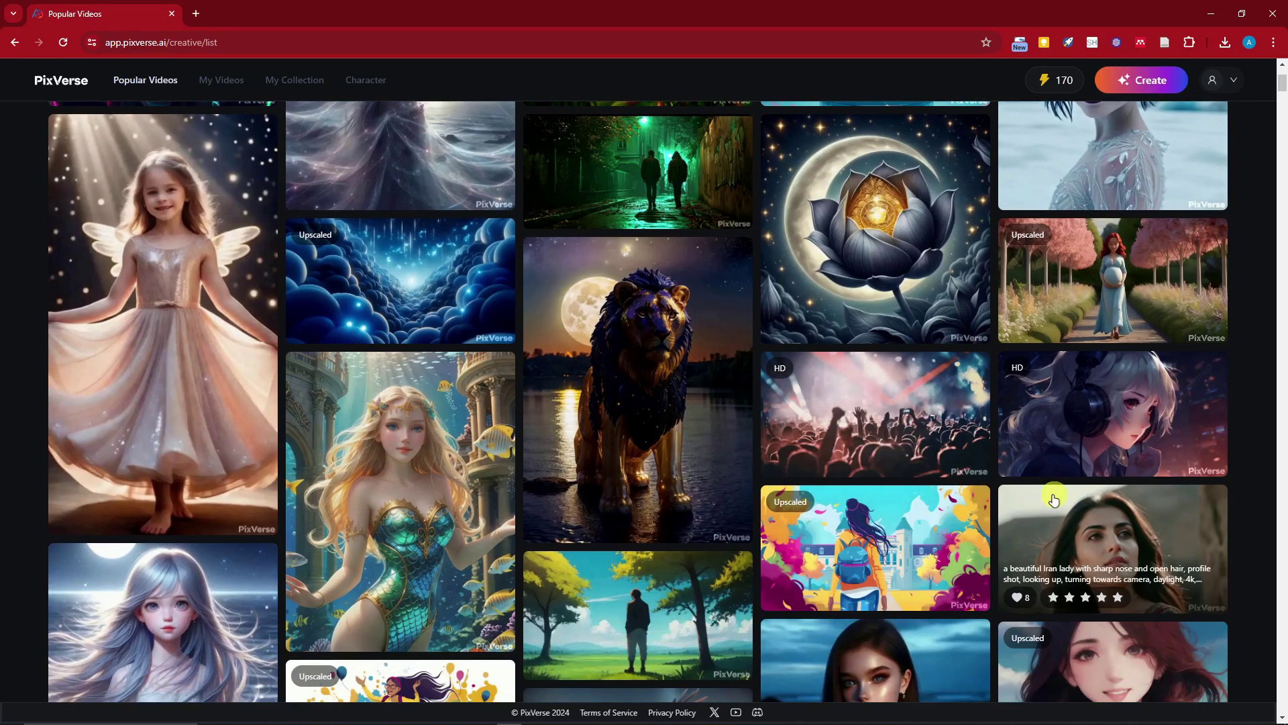
scroll(671, 473, "down", 7)
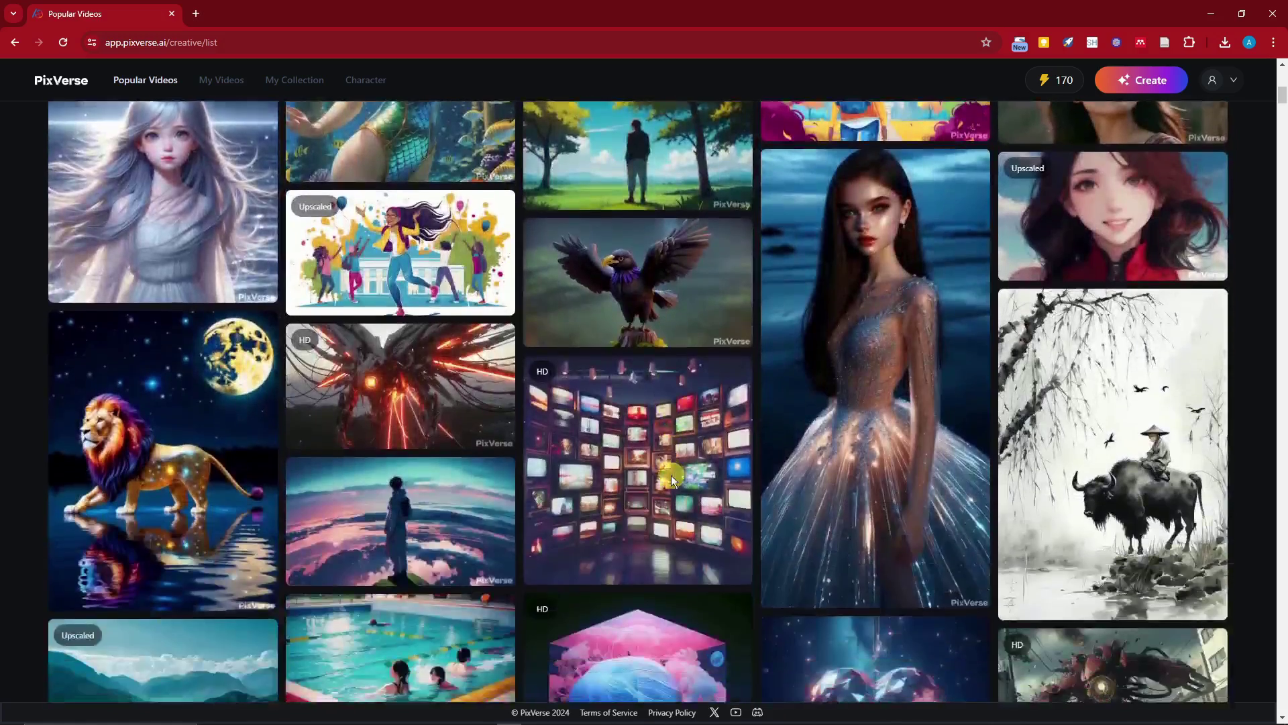
scroll(671, 477, "down", 3)
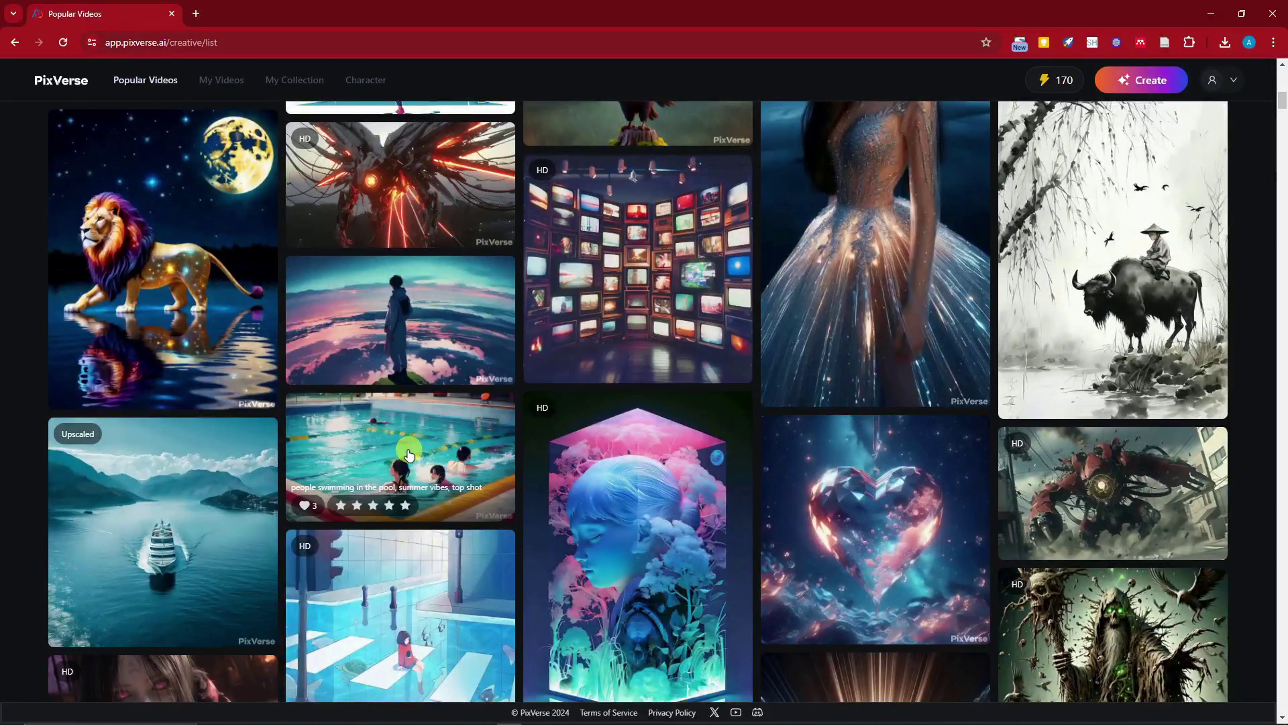
scroll(209, 478, "down", 5)
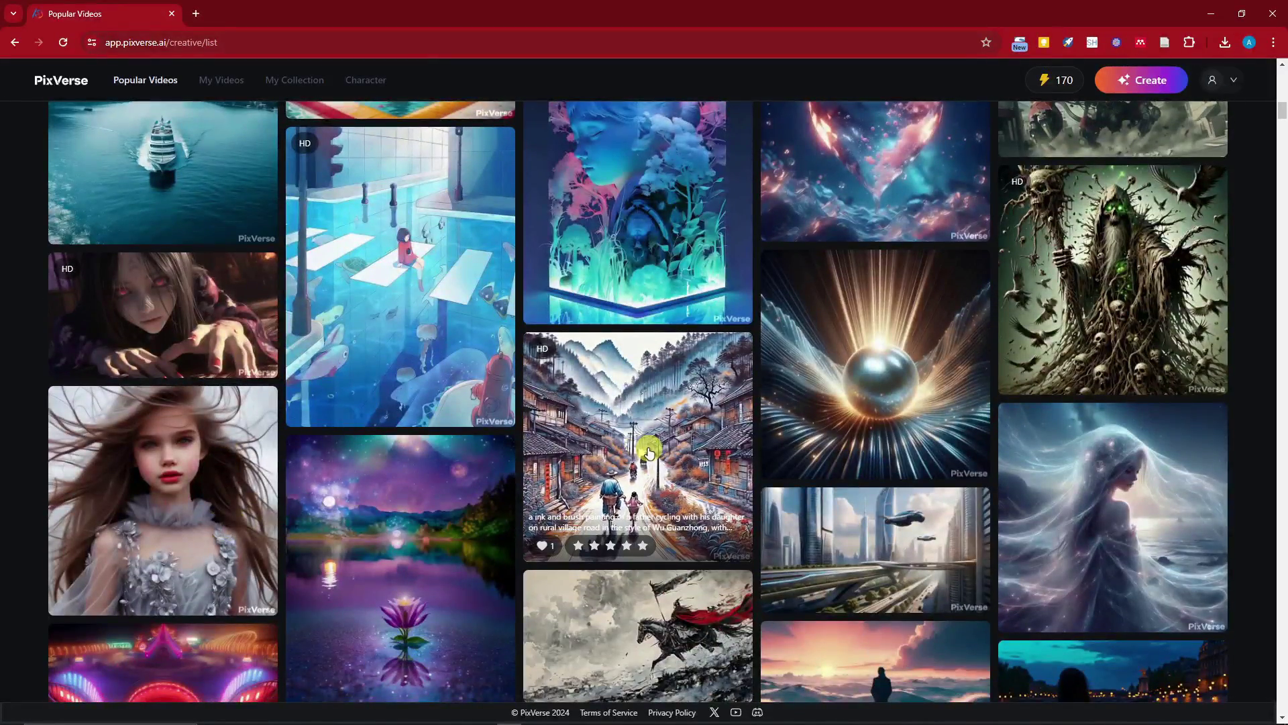
scroll(606, 468, "down", 3)
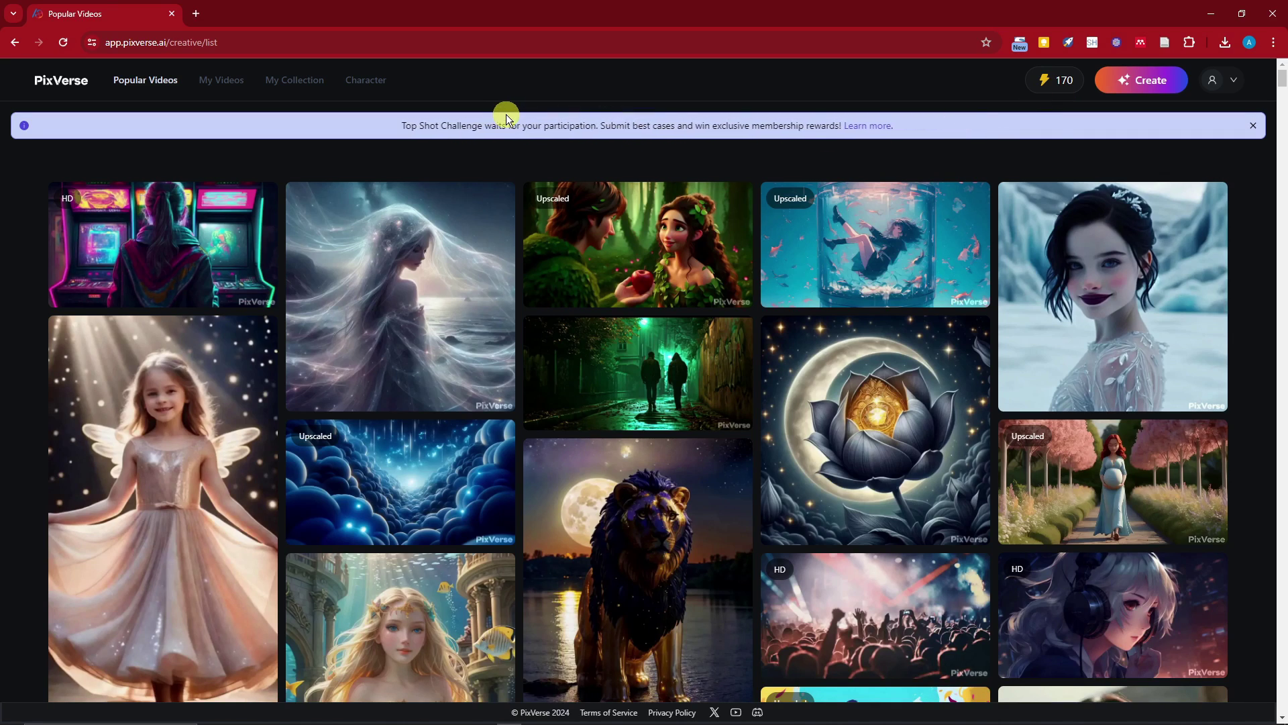
- Start a new character and upload the portrait image named "1" from the Downloads folder
left_click(366, 81)
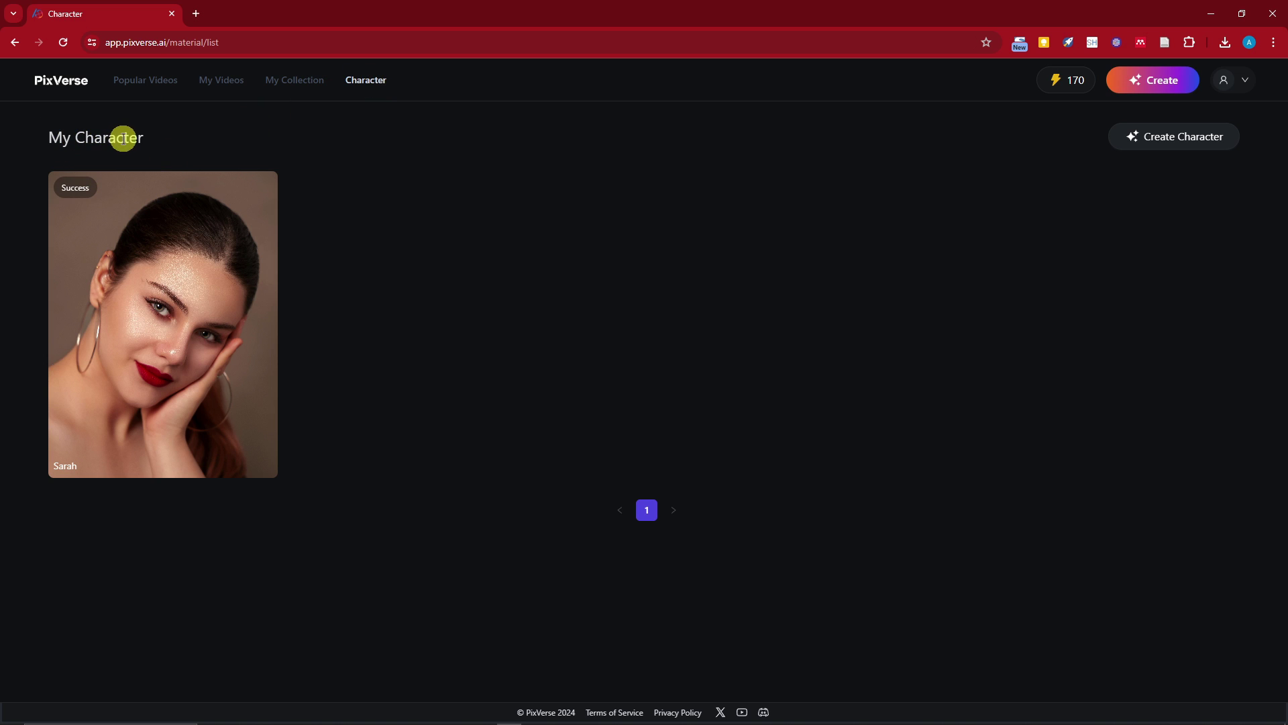
left_click(1150, 139)
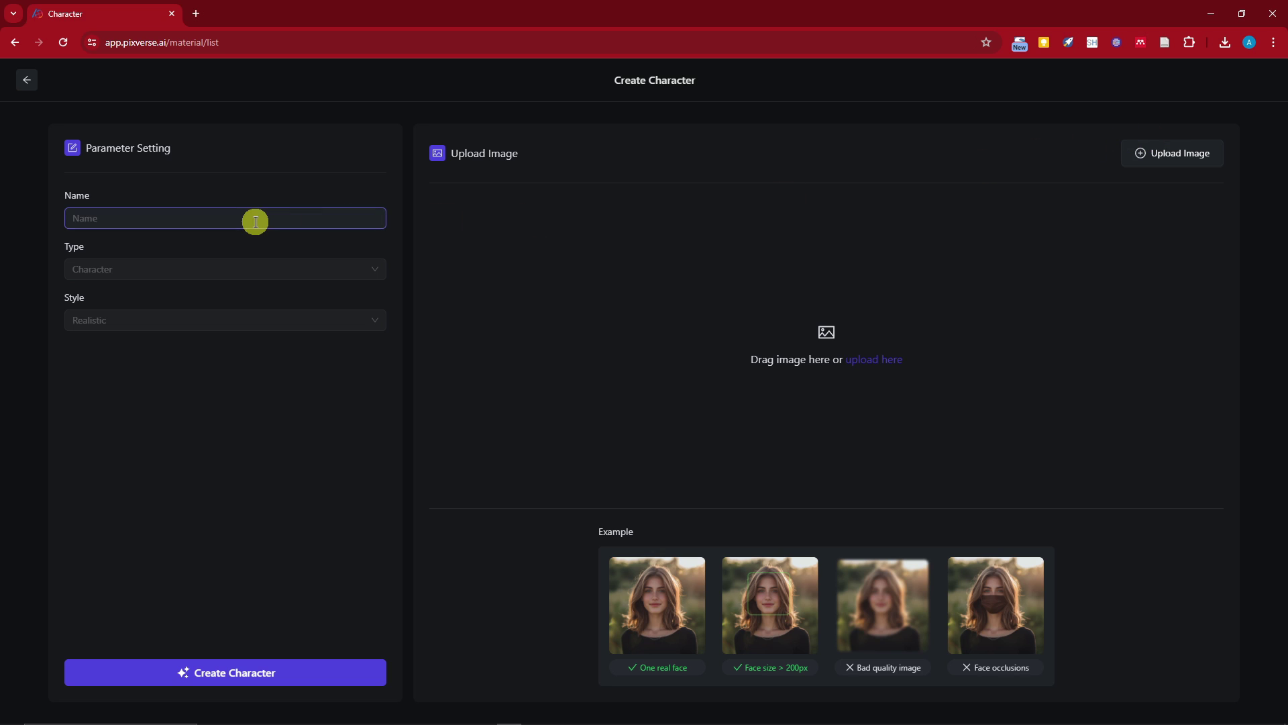
left_click(879, 360)
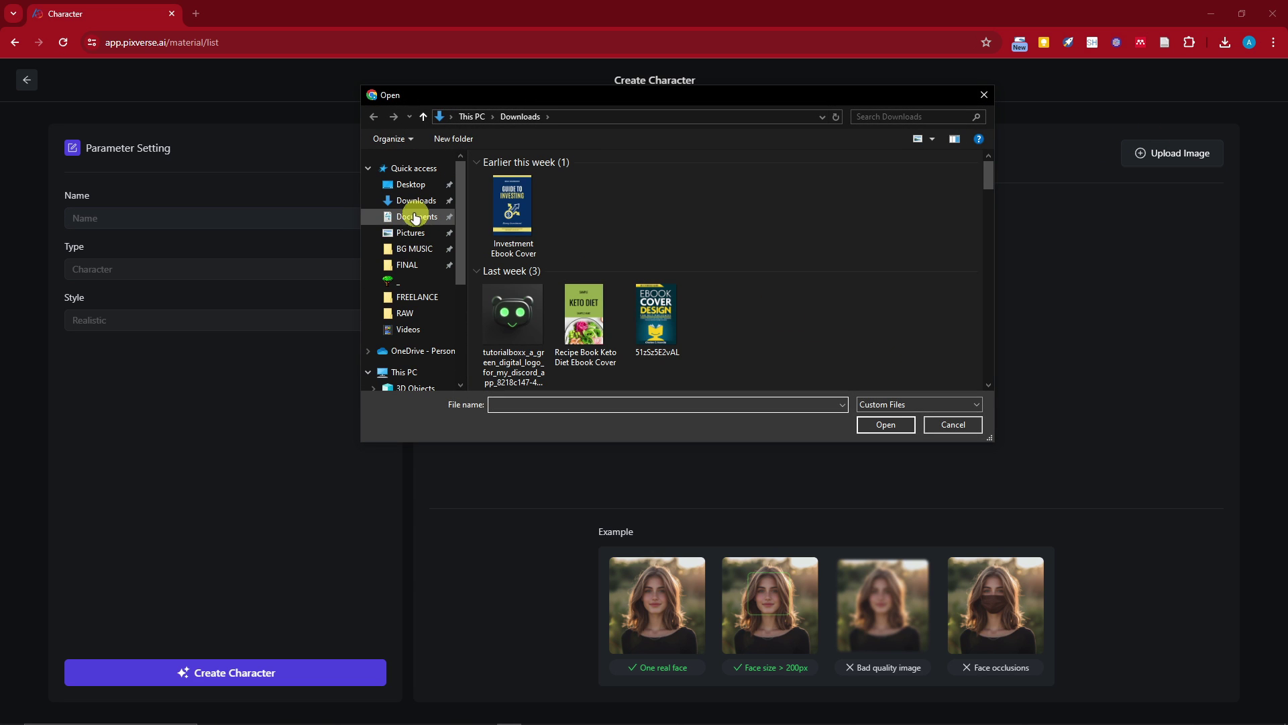
left_click(416, 200)
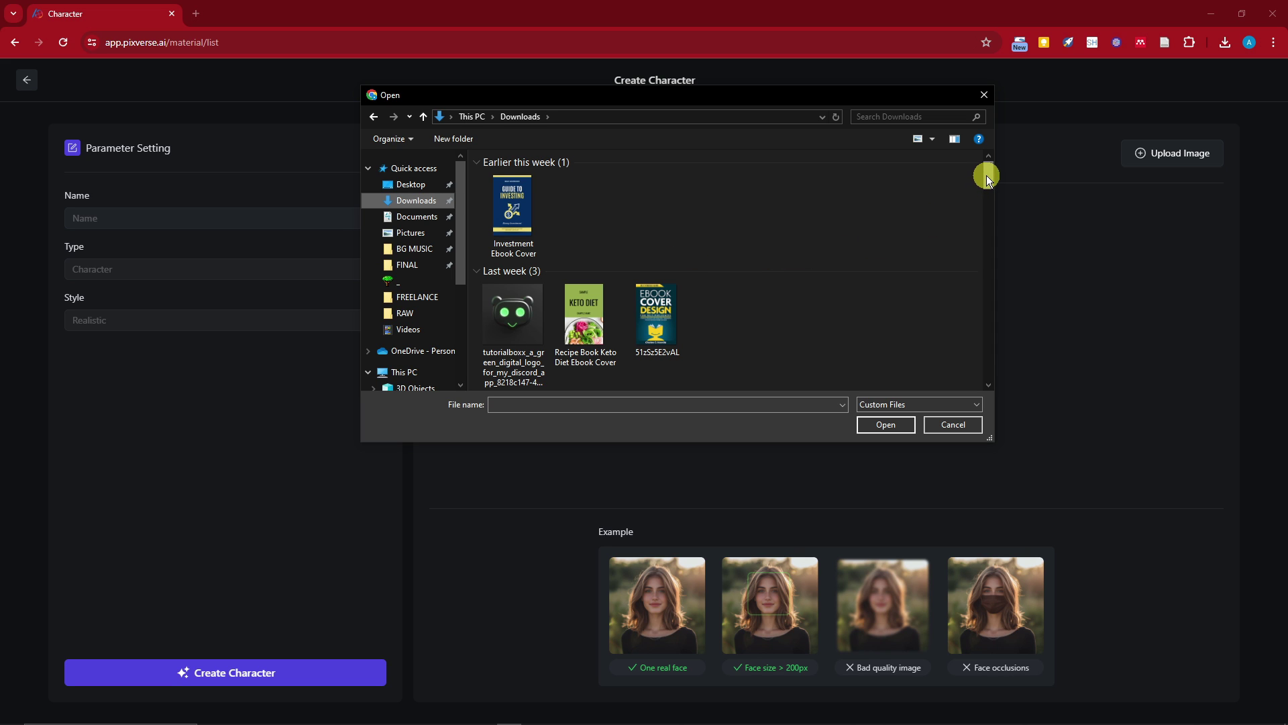
scroll(787, 237, "down", 5)
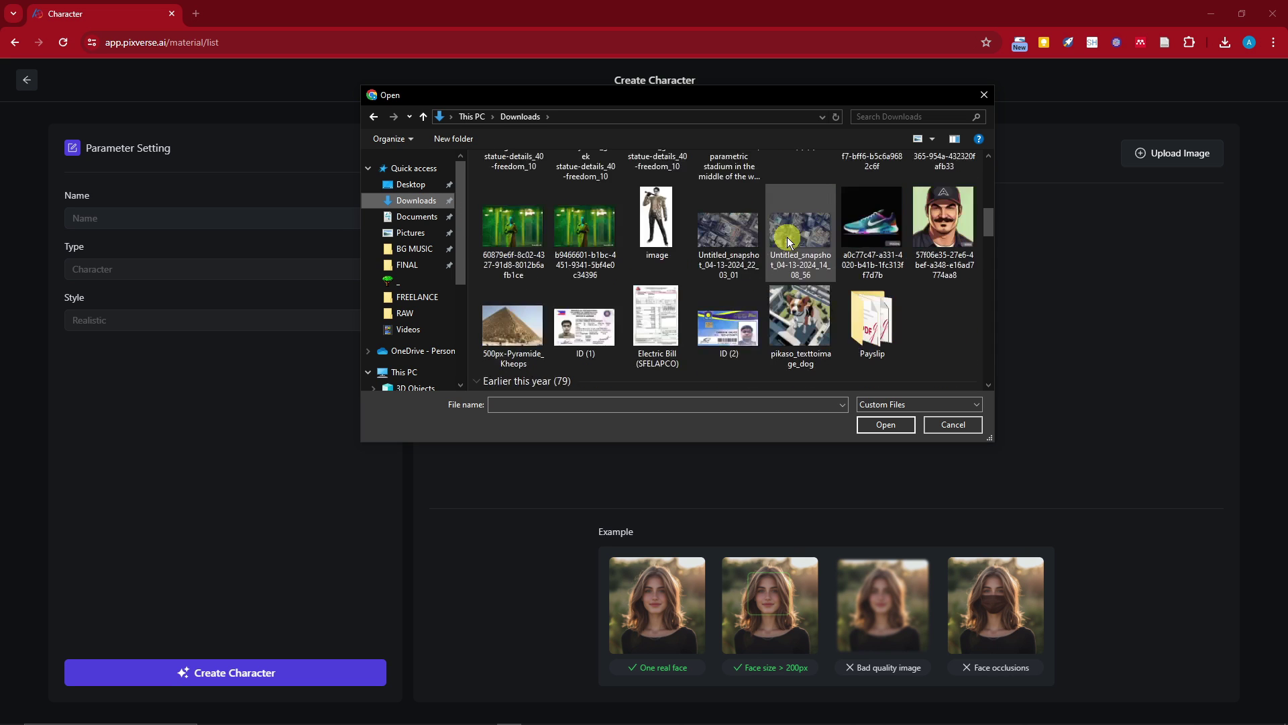
scroll(746, 288, "down", 5)
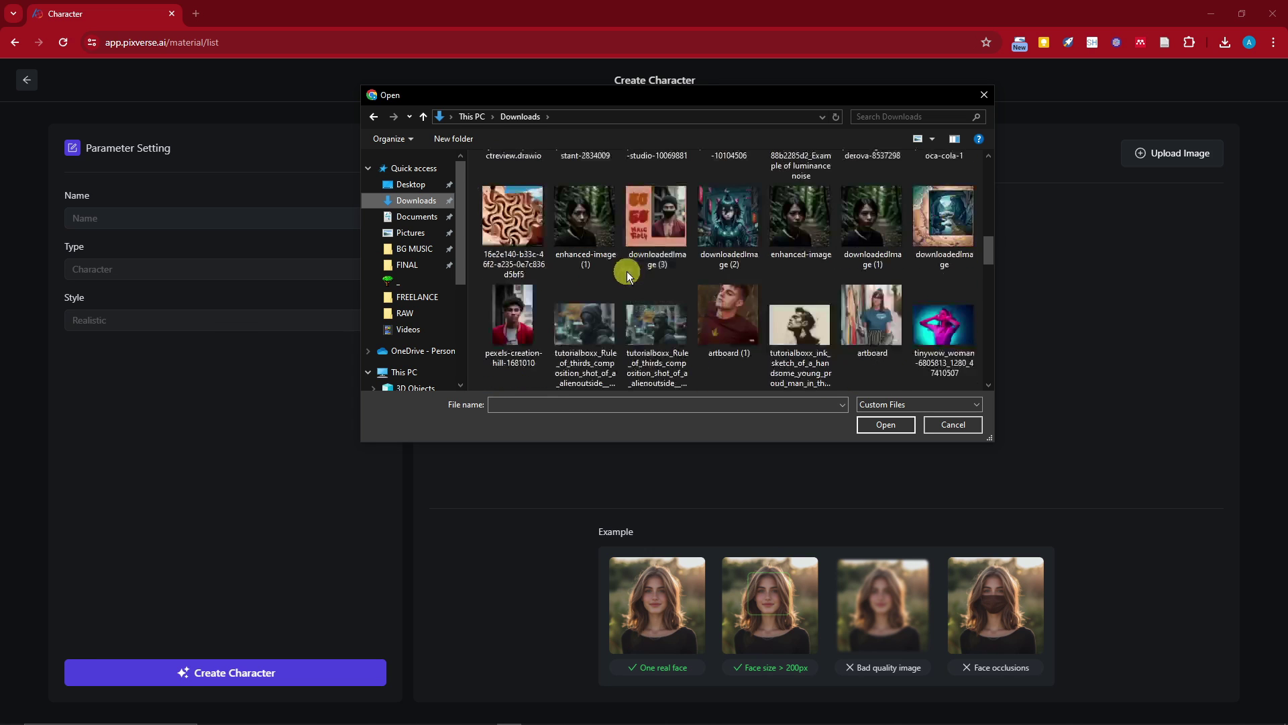
scroll(627, 275, "up", 2)
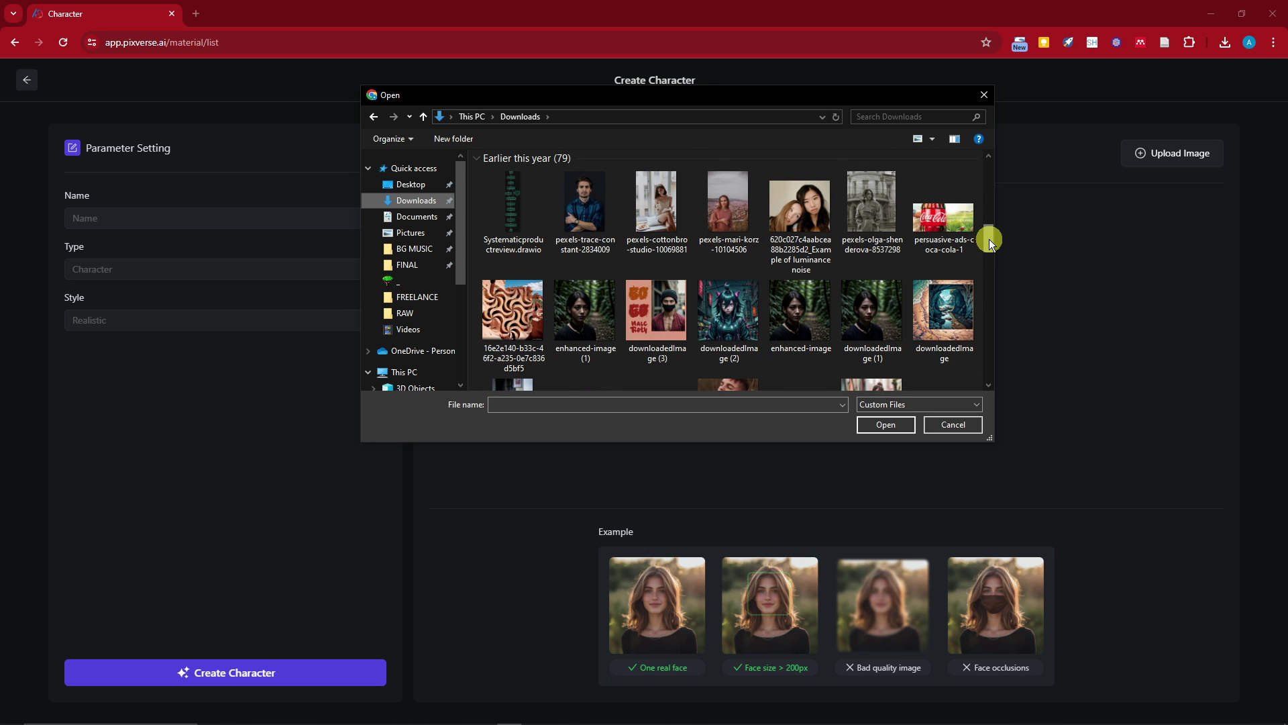
left_click_drag(989, 239, 989, 263)
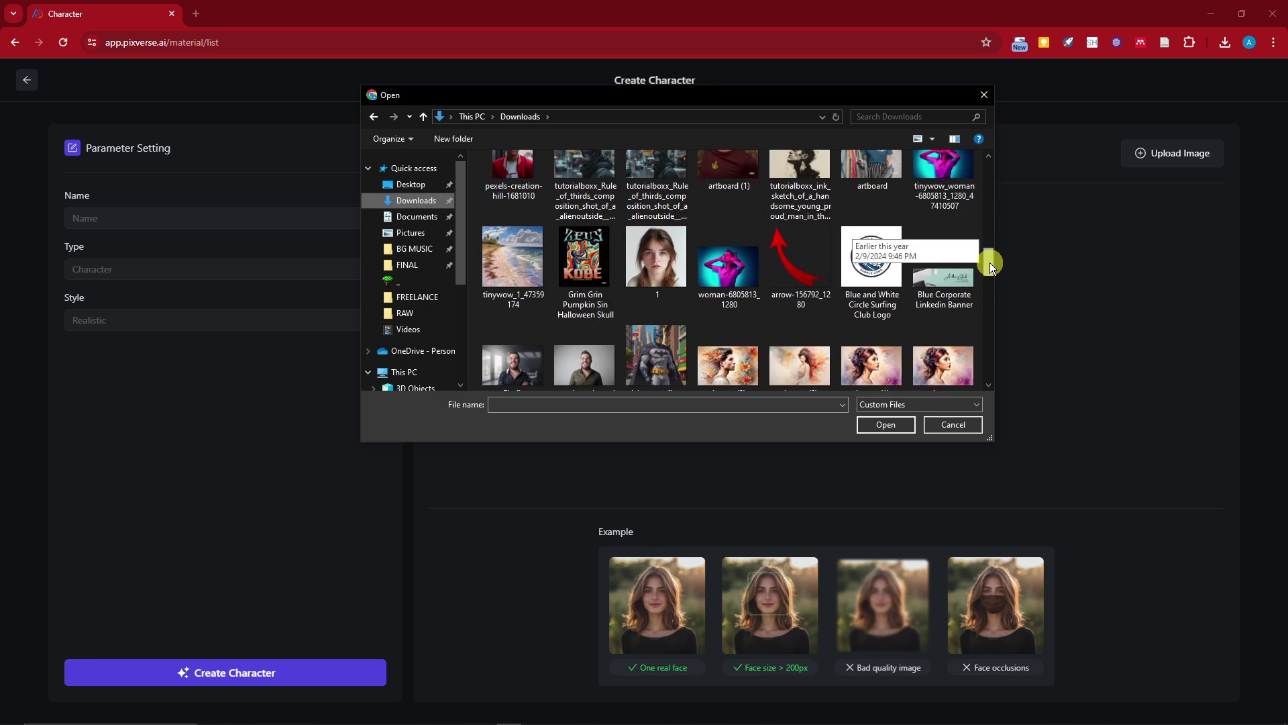
double_click(667, 262)
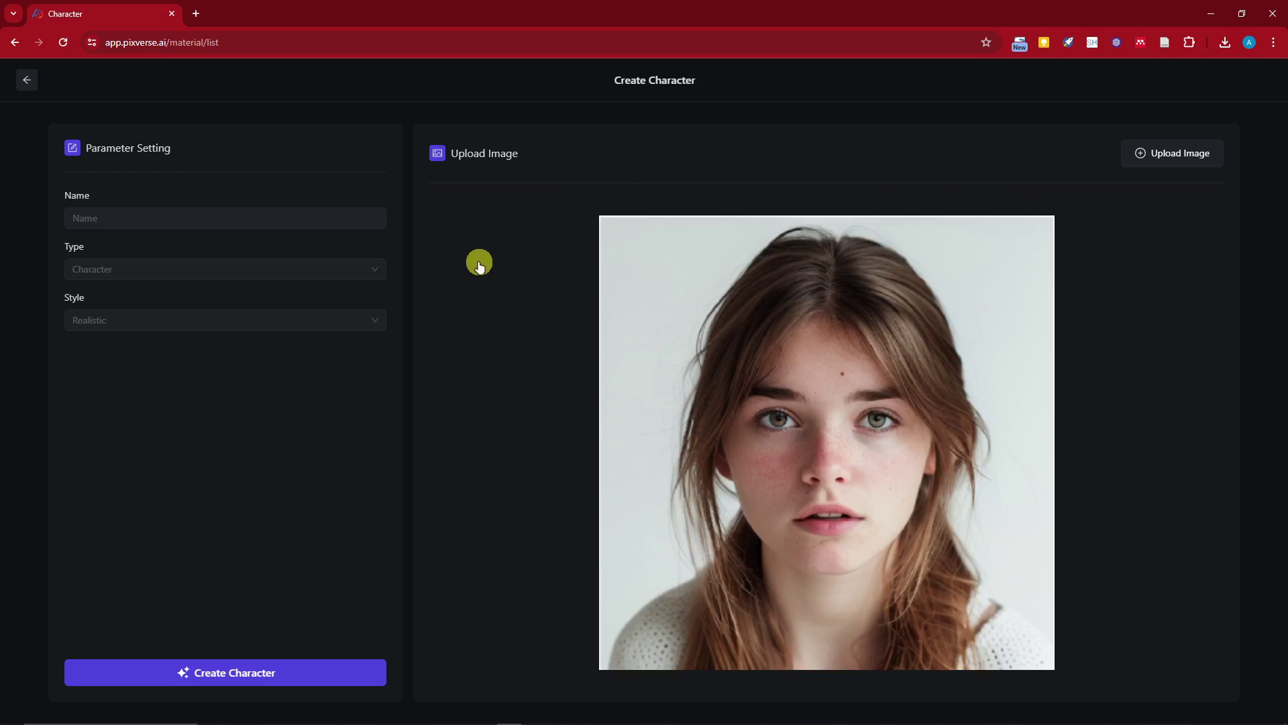
- Fill in the new character's name and create the character from the uploaded portrait
left_click(262, 219)
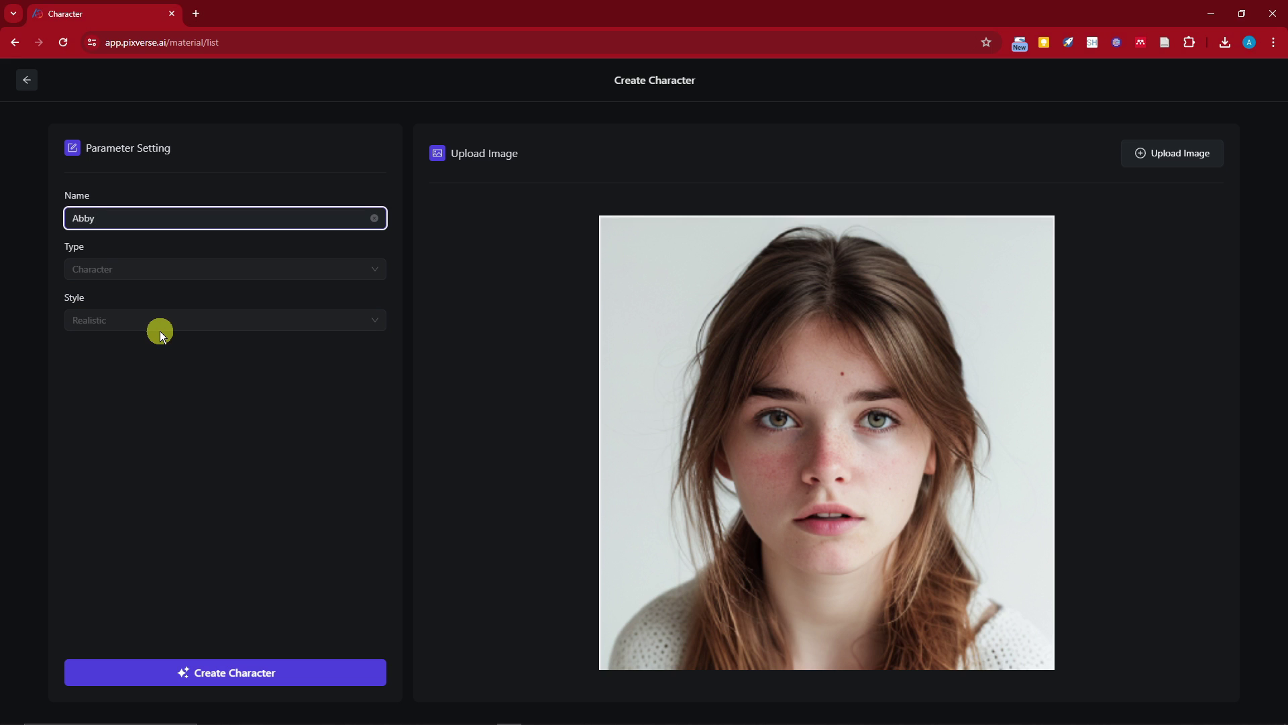
left_click(268, 674)
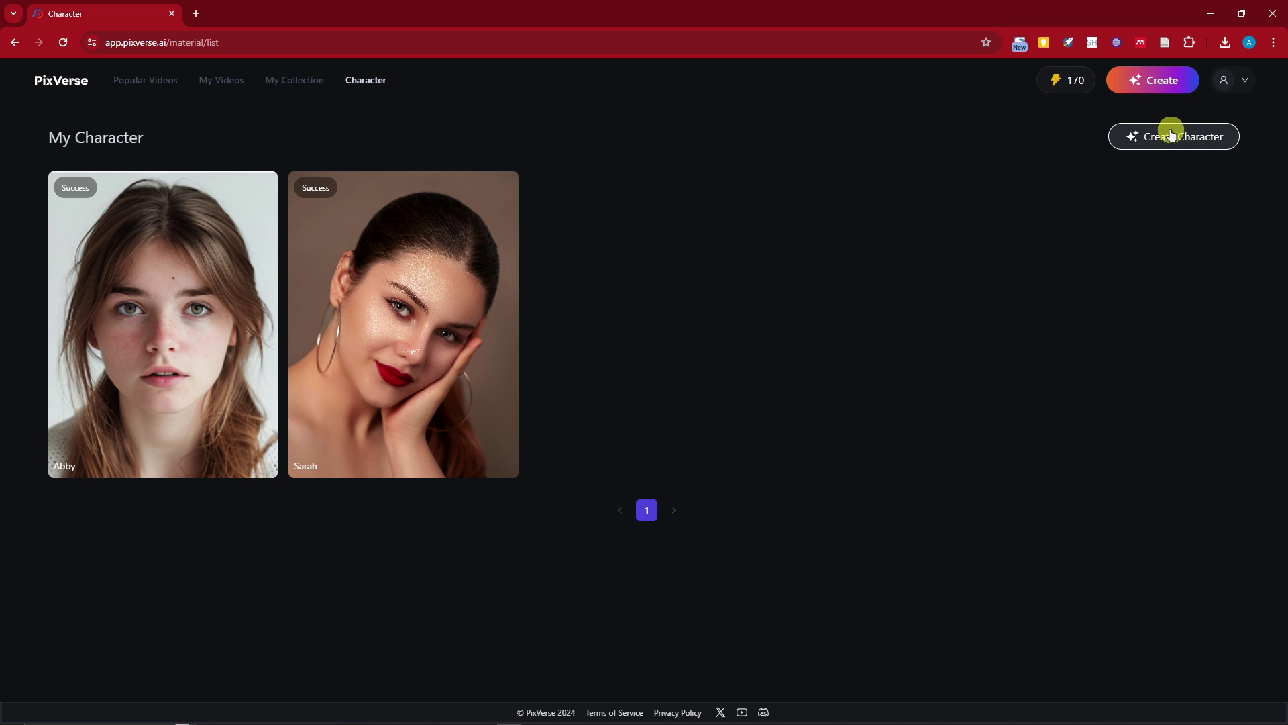
- Open the video generator, compare its Text, Image and Character modes, and settle on Character mode
left_click(1159, 89)
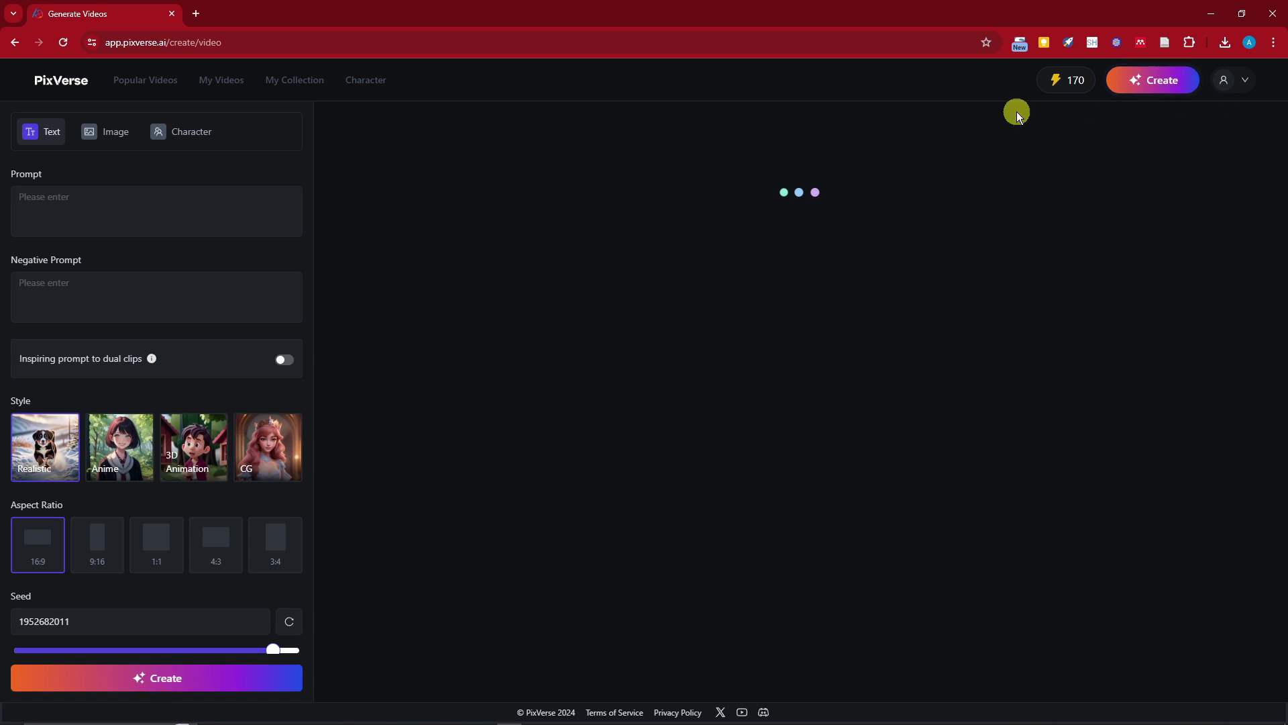
left_click(196, 142)
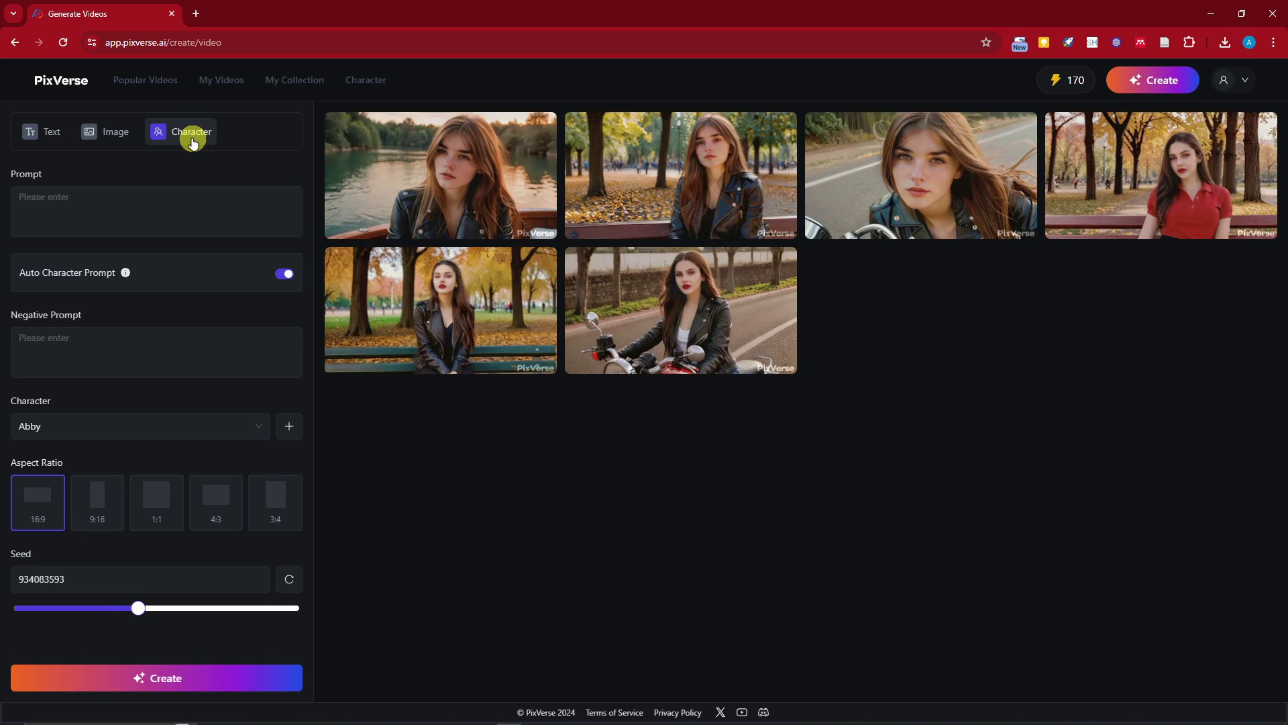
left_click(43, 141)
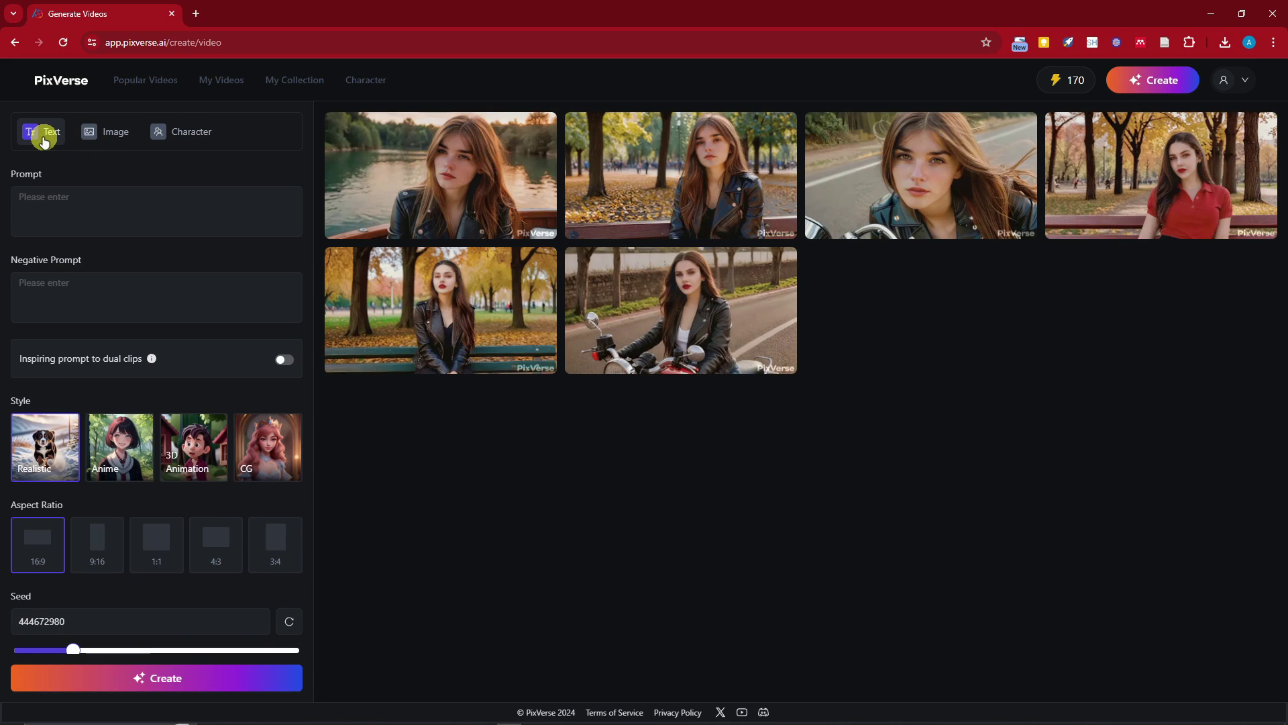
left_click(94, 141)
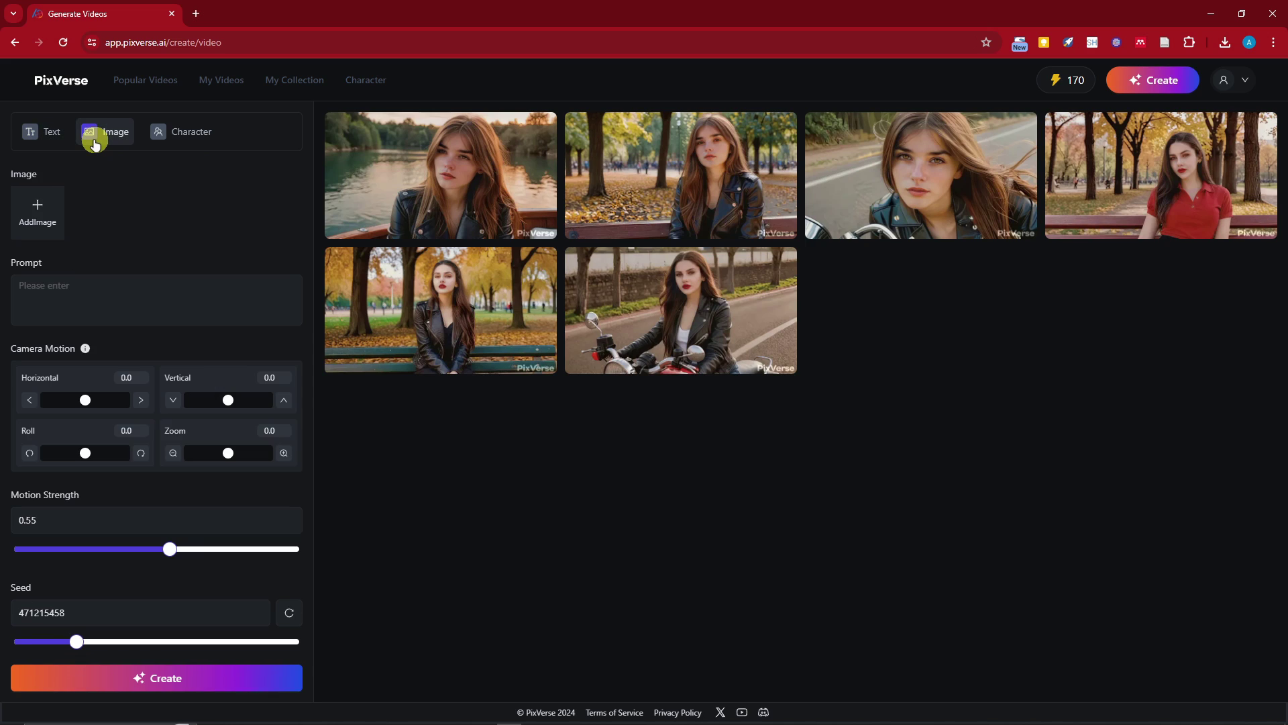
left_click(188, 143)
- Enter the prompt "A woman wearing a red shirt sitting on a park bench" and select the first saved character in the list
left_click(153, 204)
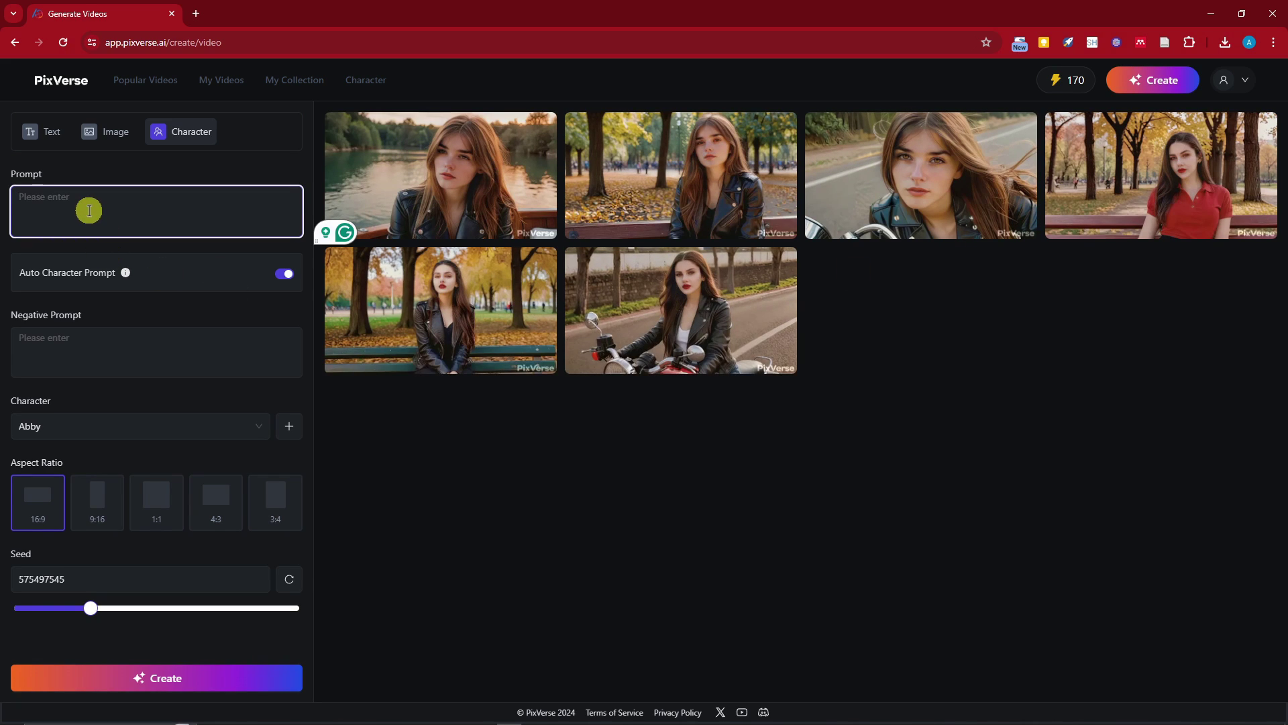
type("Black")
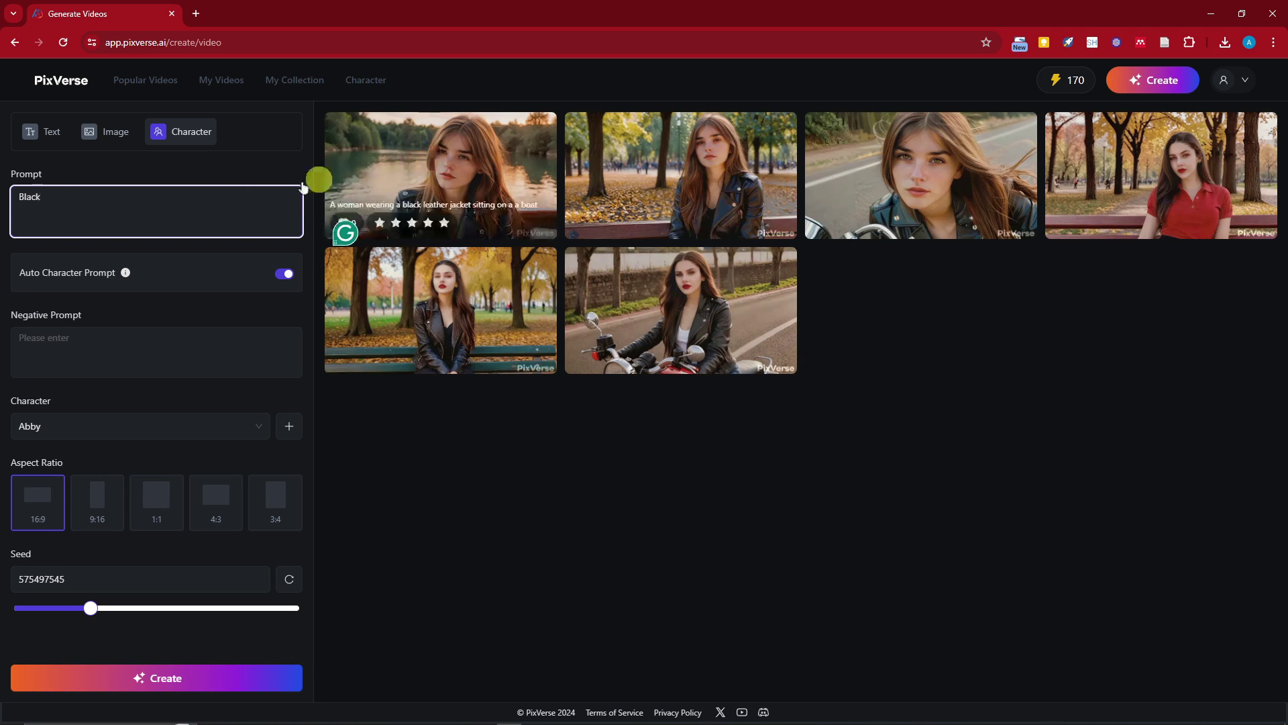
double_click(58, 194)
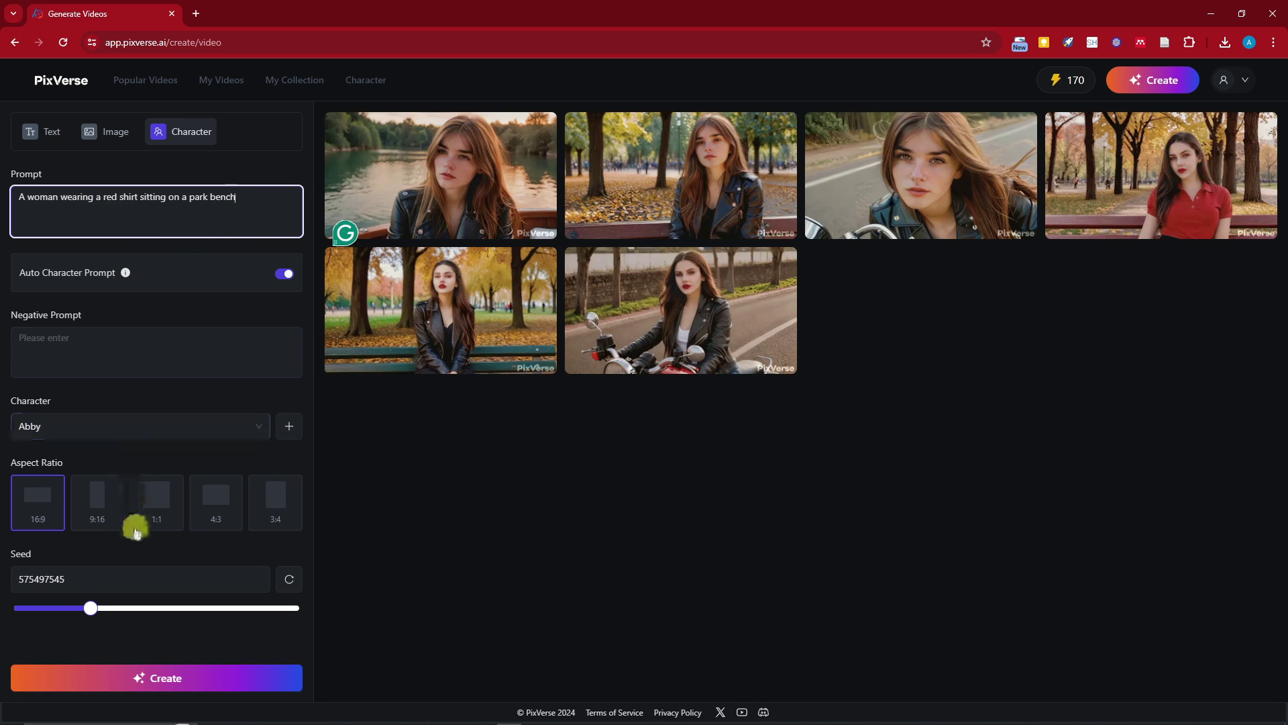
left_click(213, 427)
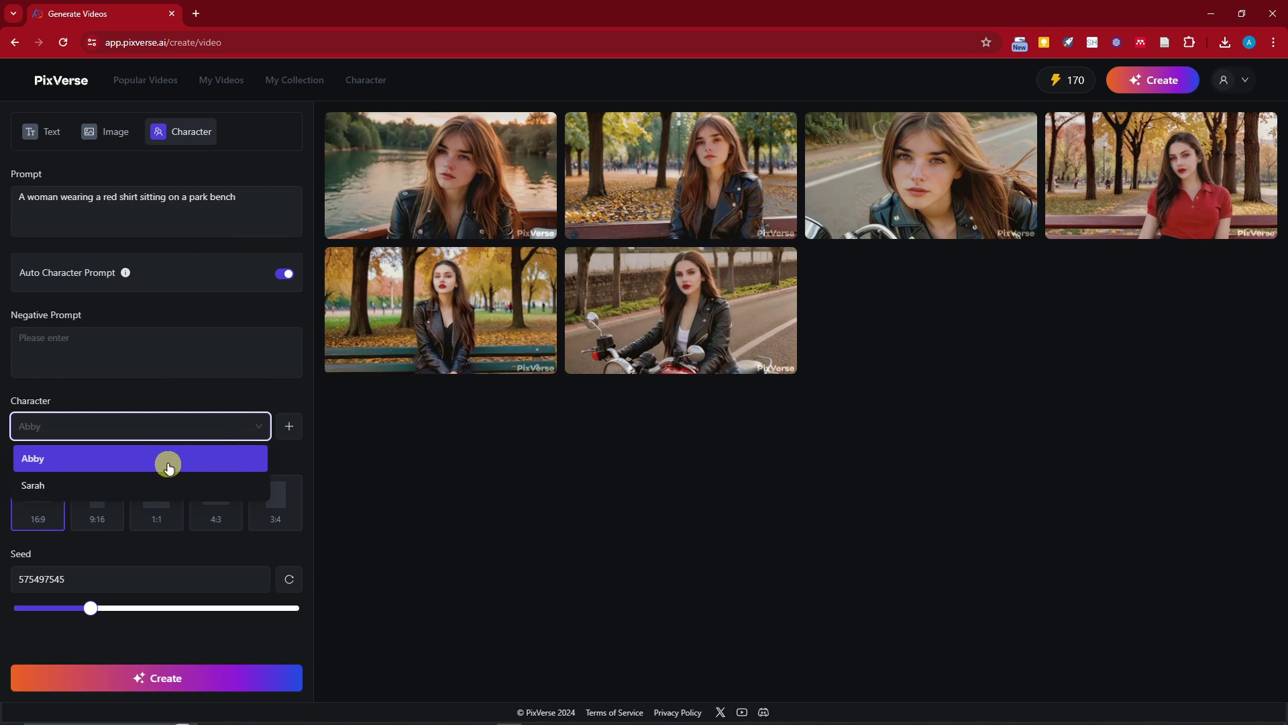
left_click(167, 460)
- Replace "red shirt" in the prompt with "black leather jacket" and generate the park bench video
left_click(53, 209)
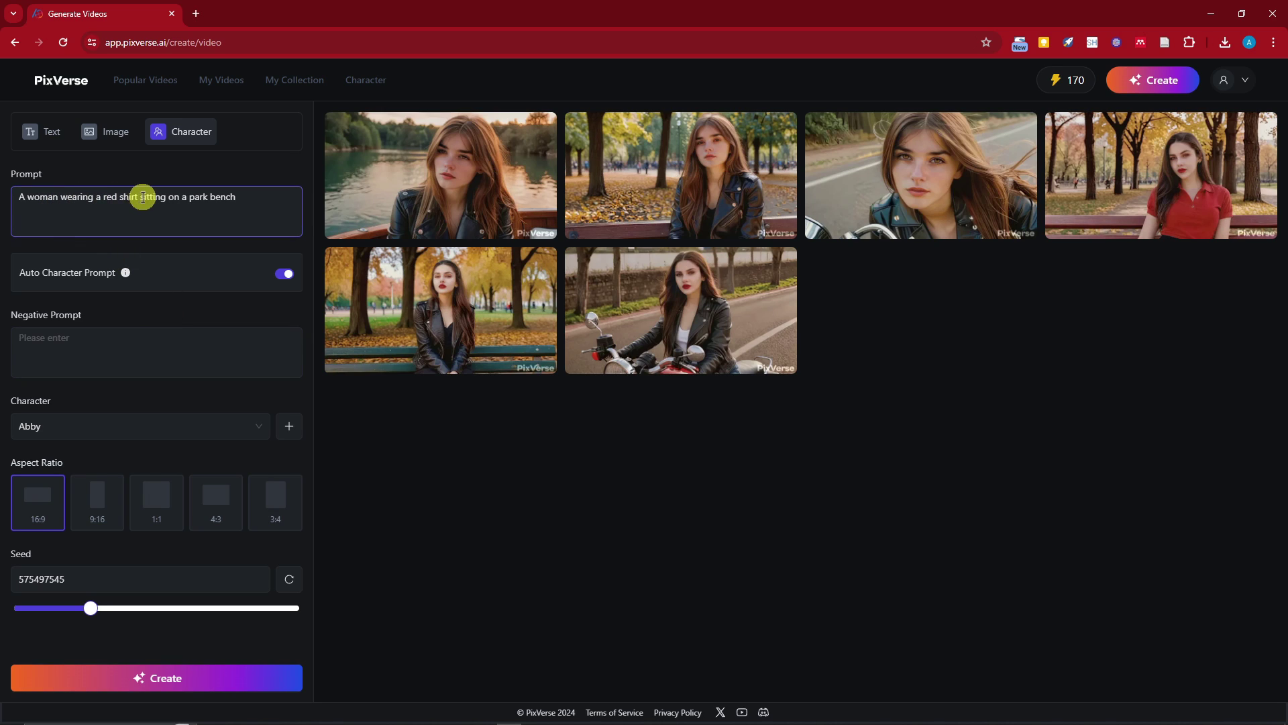
mouse_move(142, 197)
left_mouse_down()
mouse_move(106, 199)
mouse_move(138, 199)
left_mouse_up()
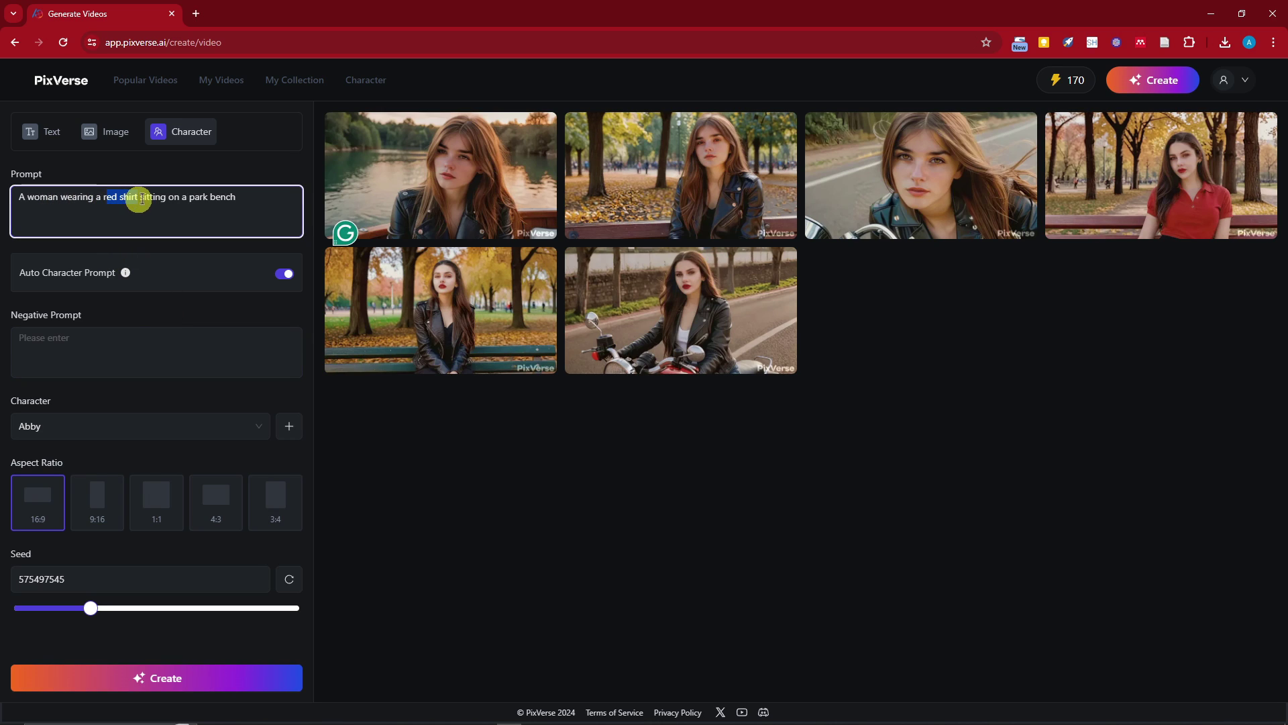
type("r jack")
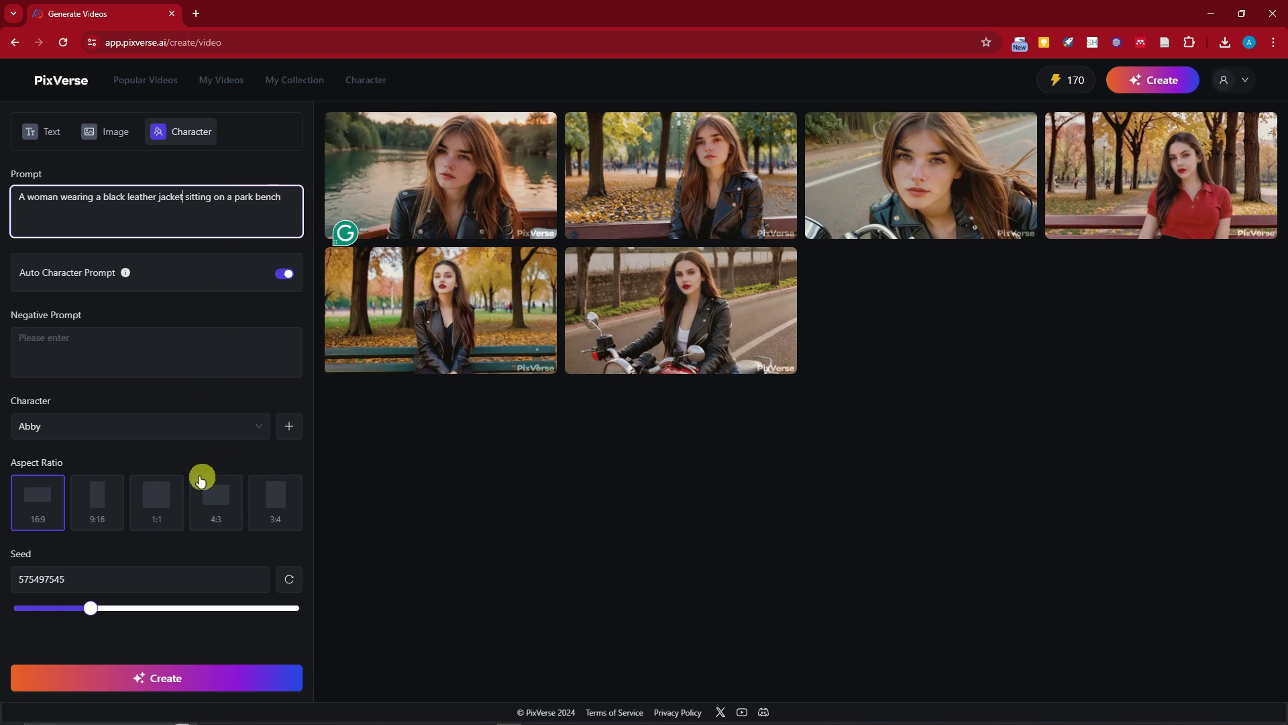
left_click(201, 679)
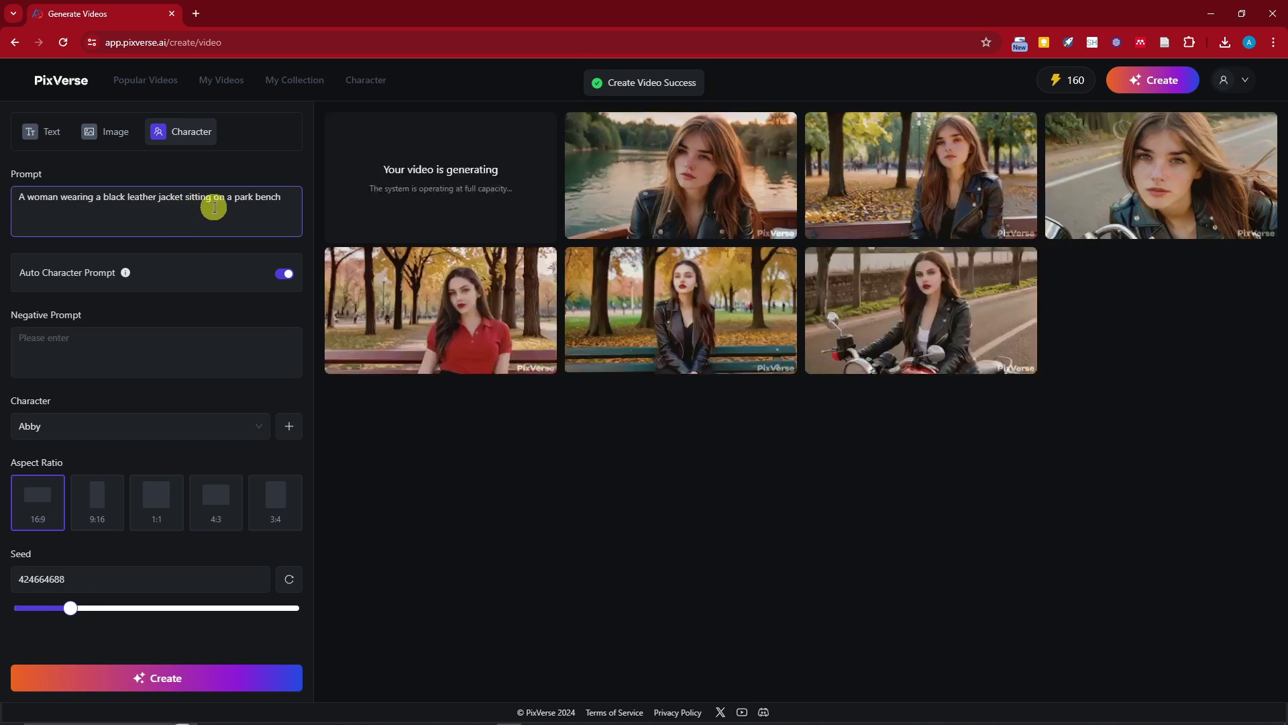
- Change "park bench" in the prompt to "motorcycle", correct its spelling and generate a second character video
left_click_drag(236, 200, 290, 194)
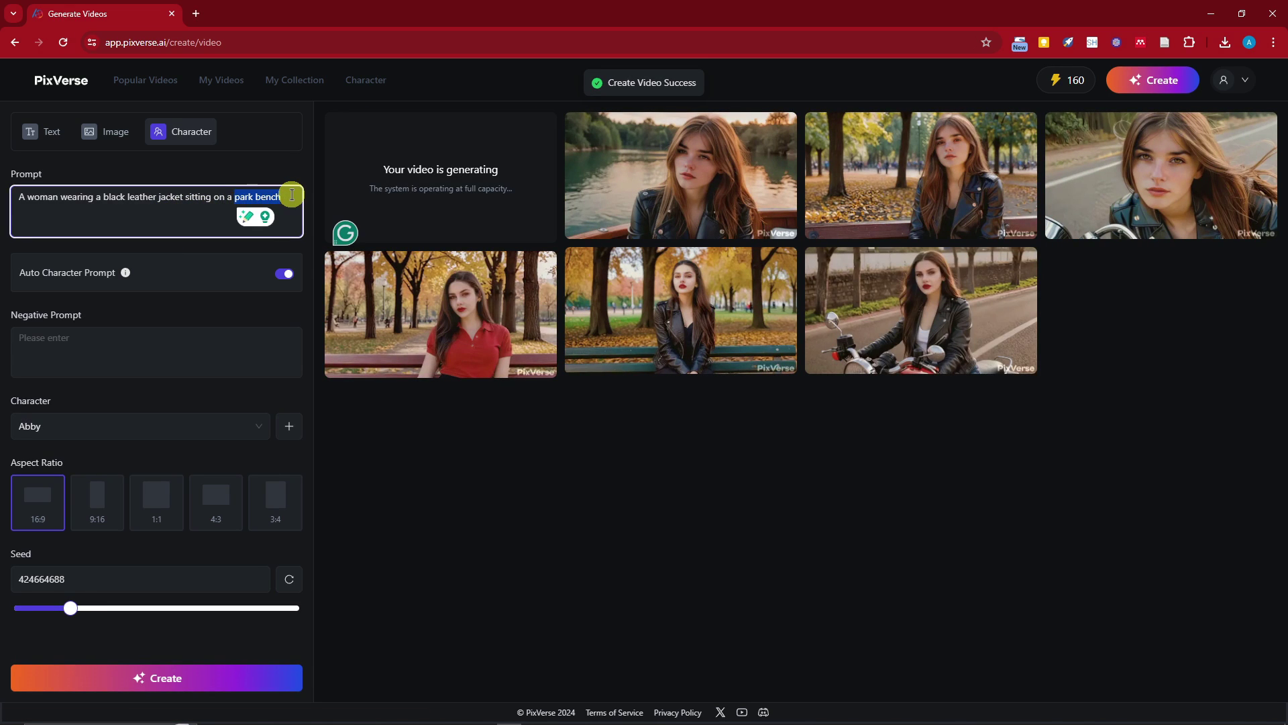
type("motorycycl")
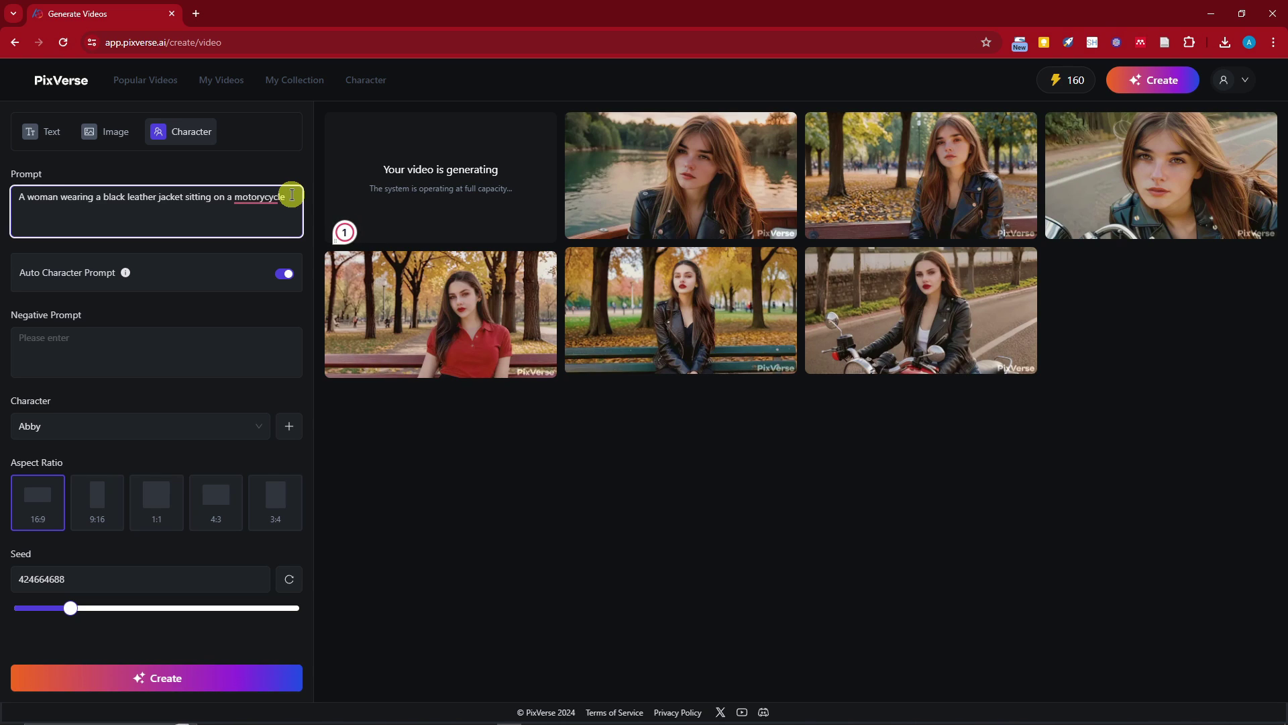
right_click(252, 198)
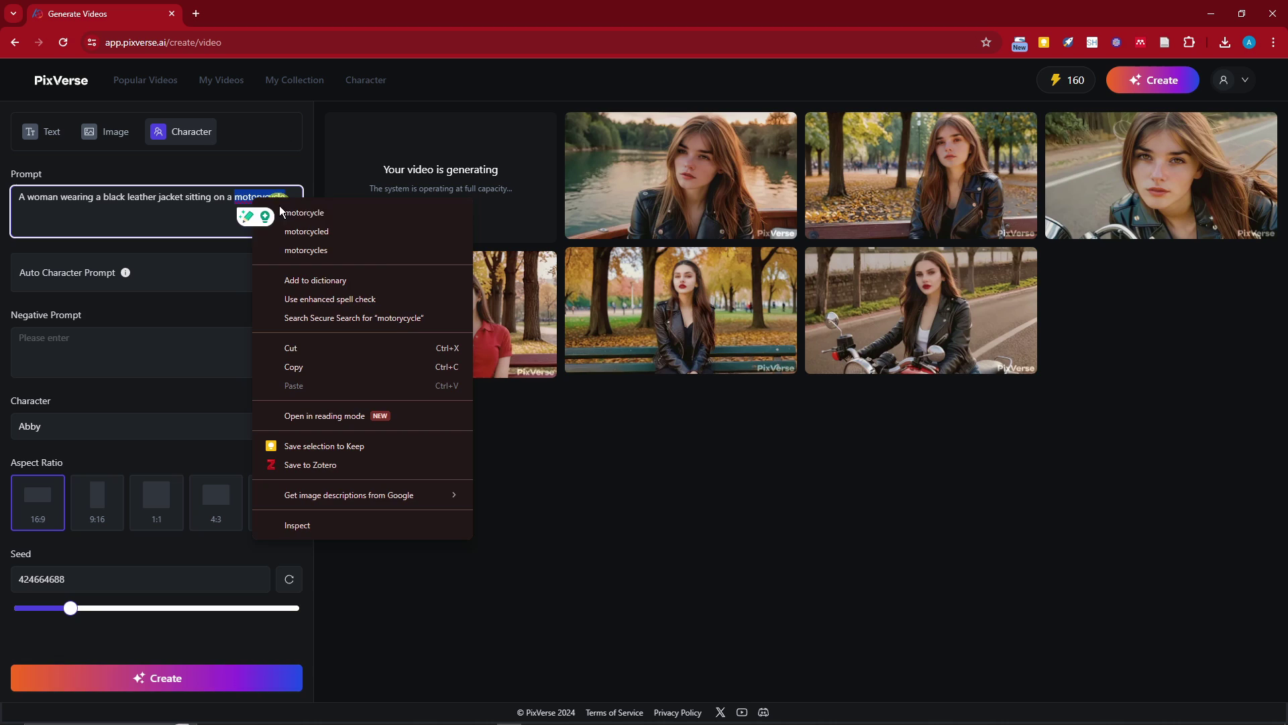
left_click(282, 213)
left_click(232, 682)
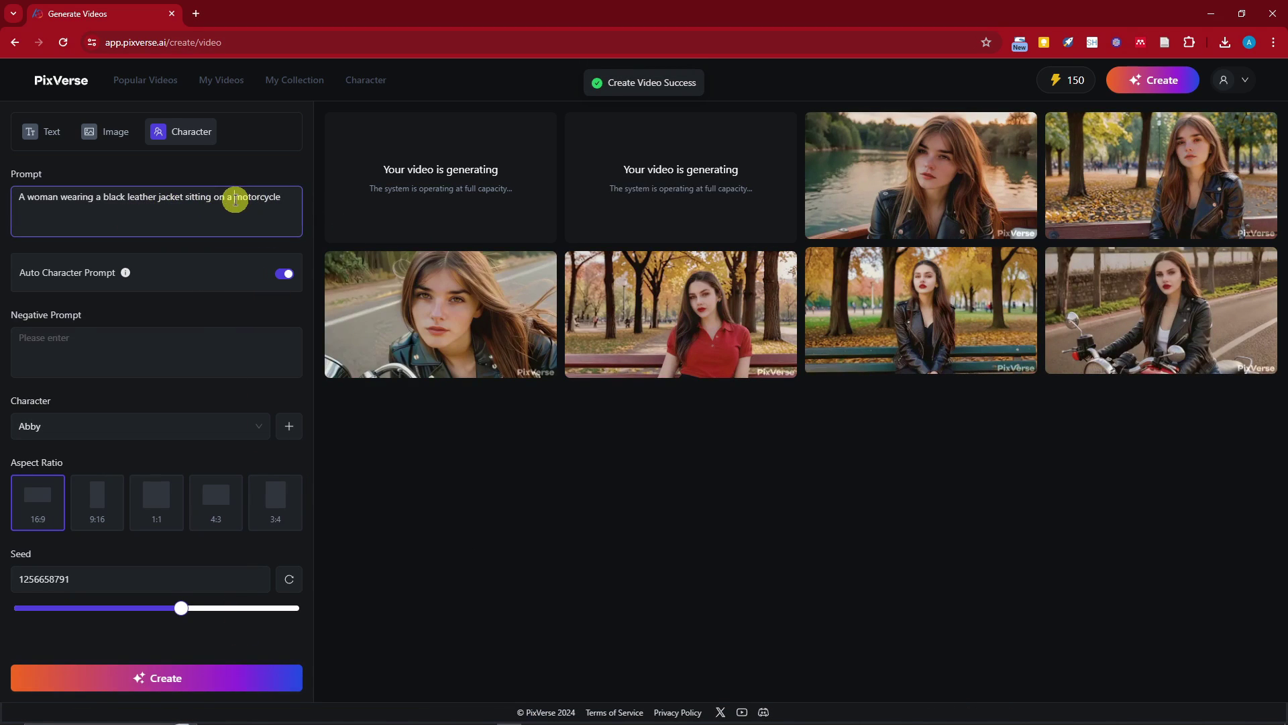
- Replace "on a motorcycle" in the prompt with "boat" and generate a third character video
left_click_drag(213, 199, 281, 199)
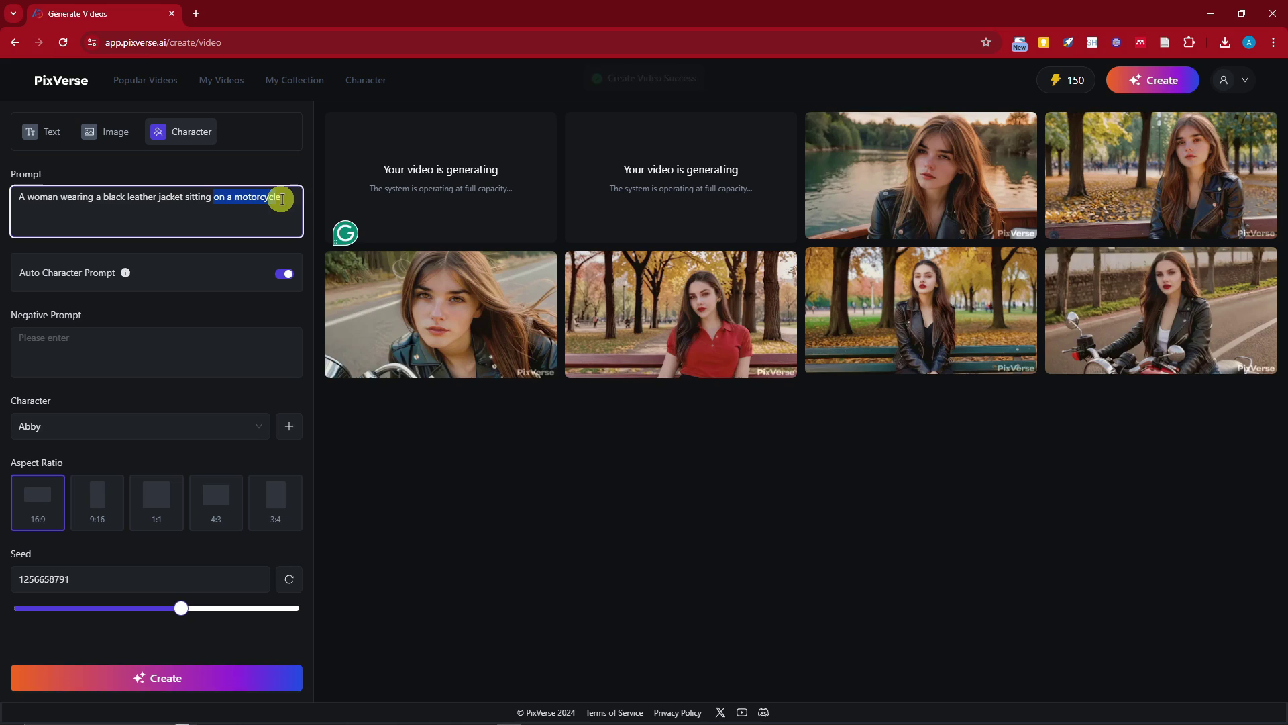
left_click(126, 209)
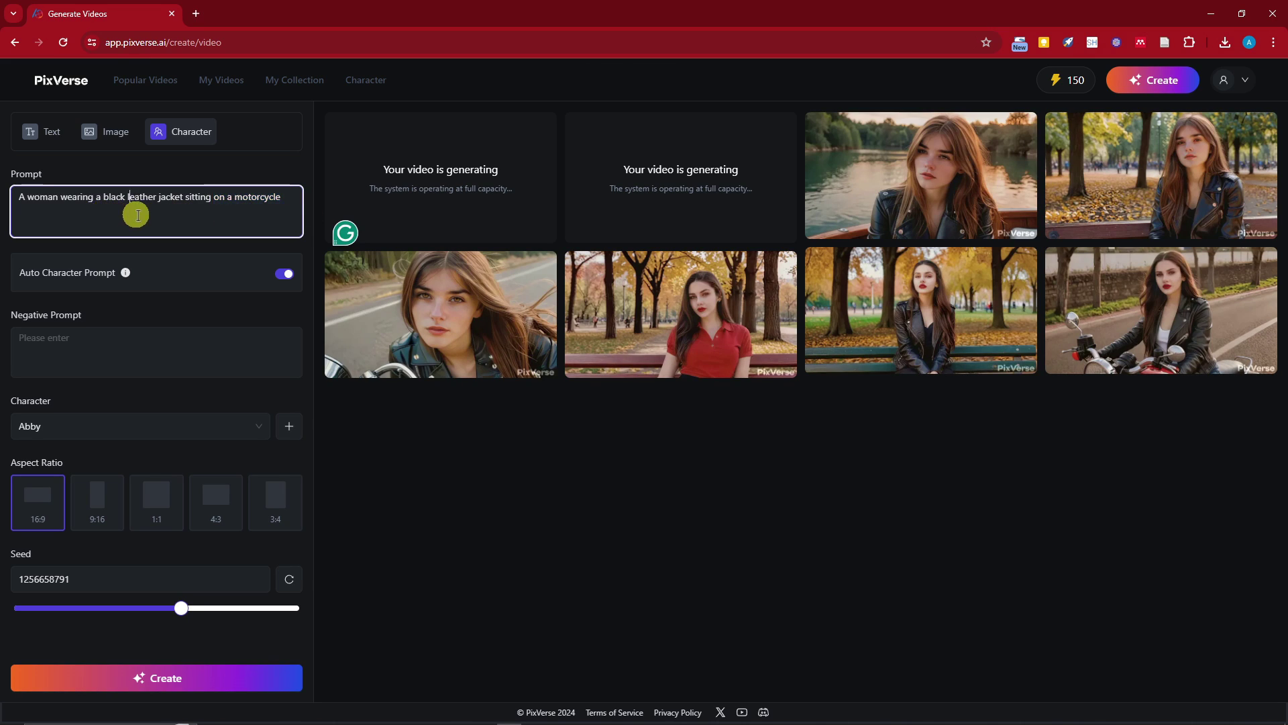
left_click_drag(215, 200, 293, 199)
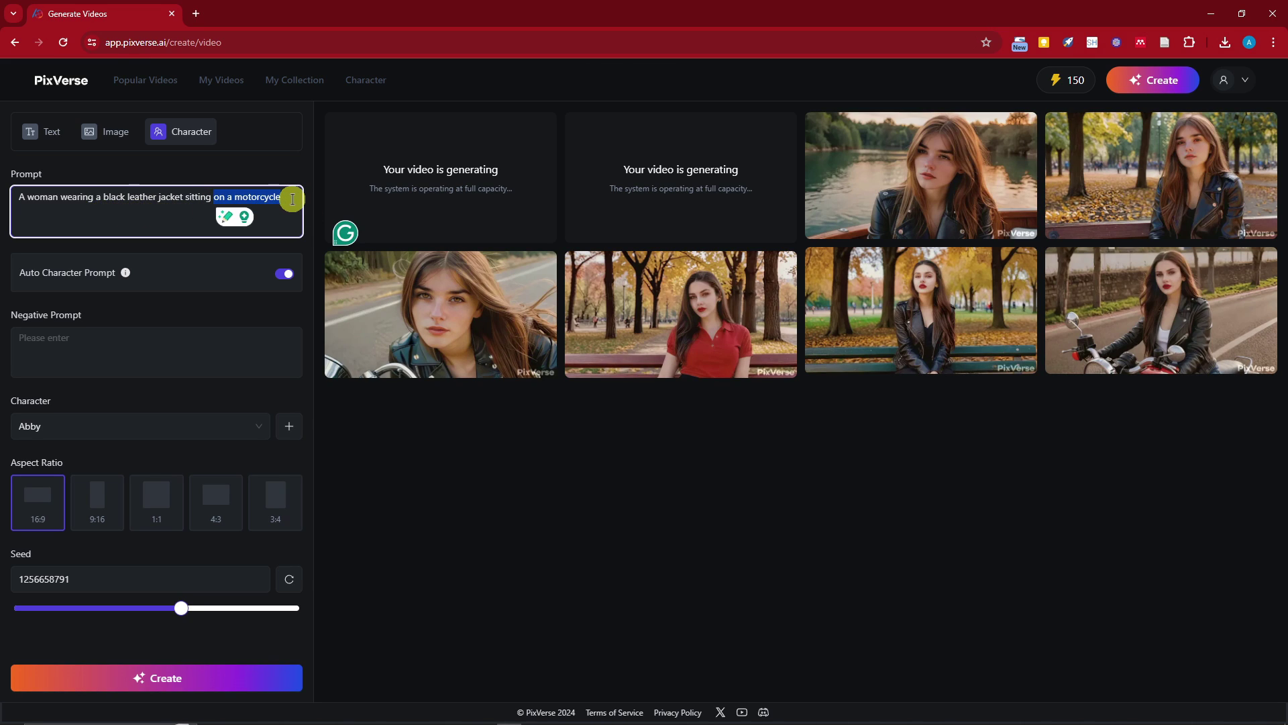
type("boat")
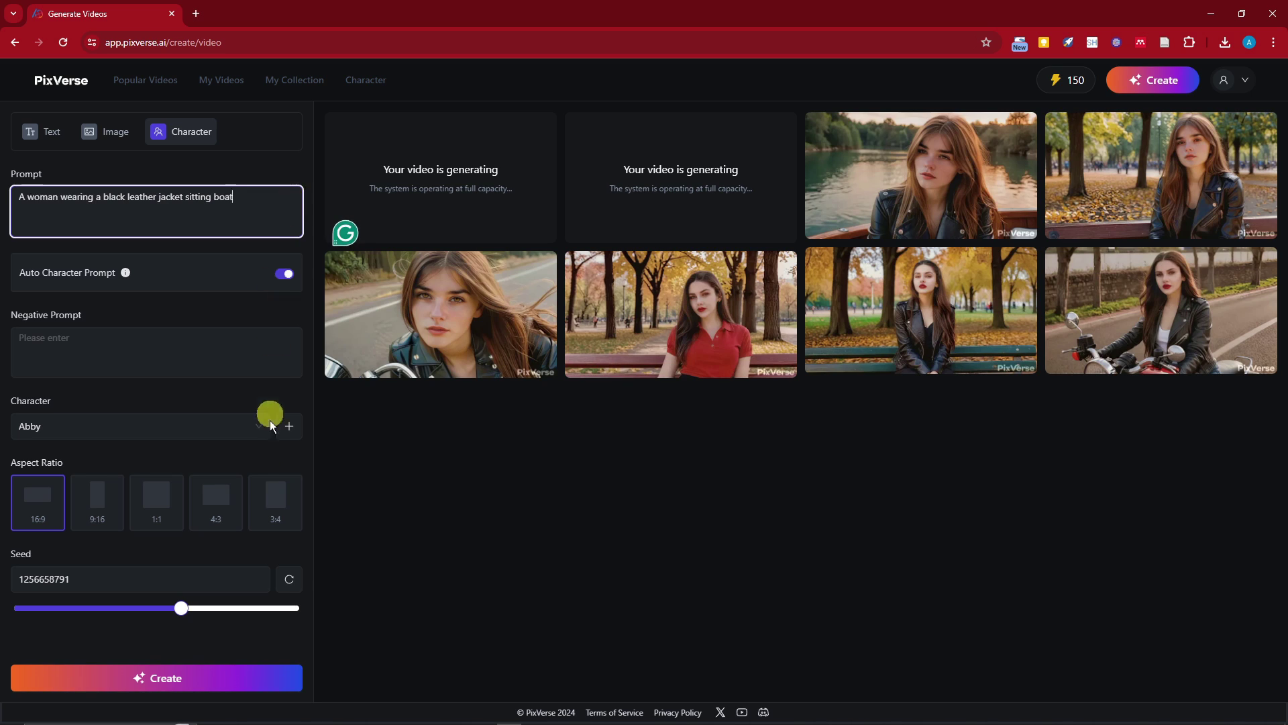
left_click(222, 689)
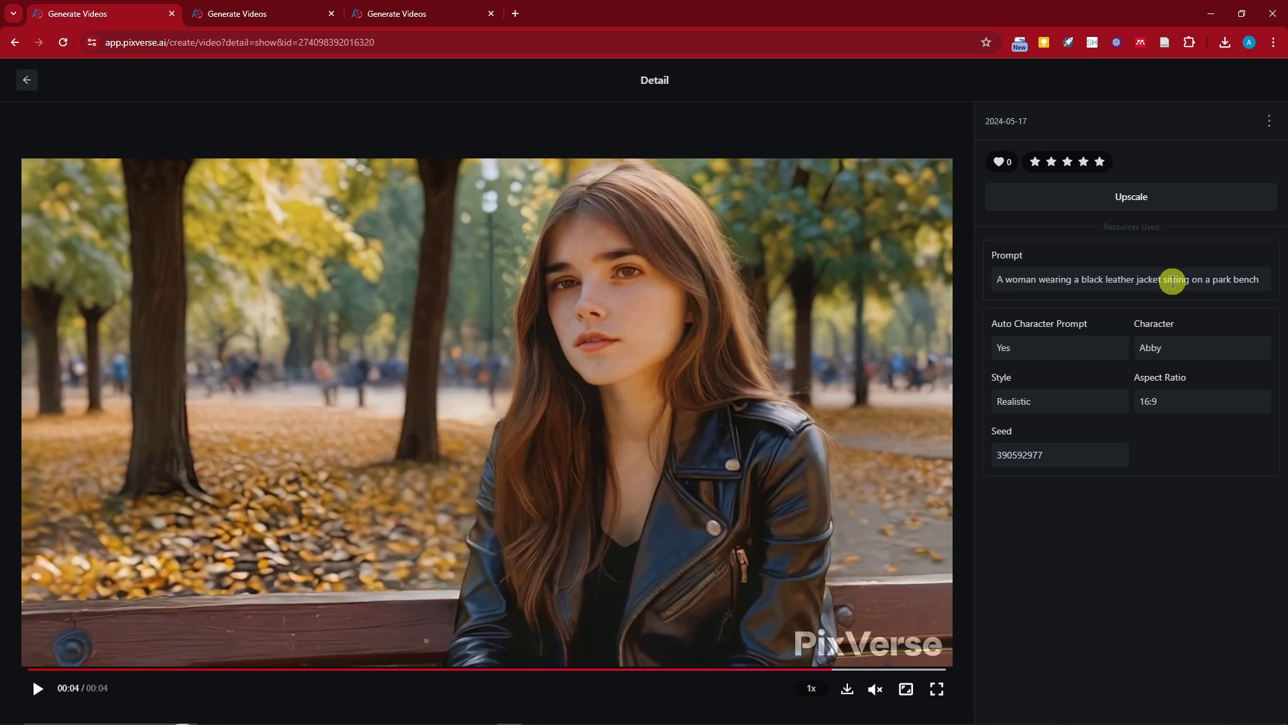
- Replay the generated park bench video and compare its face with the original portrait 1.png placed beside it
left_click(31, 669)
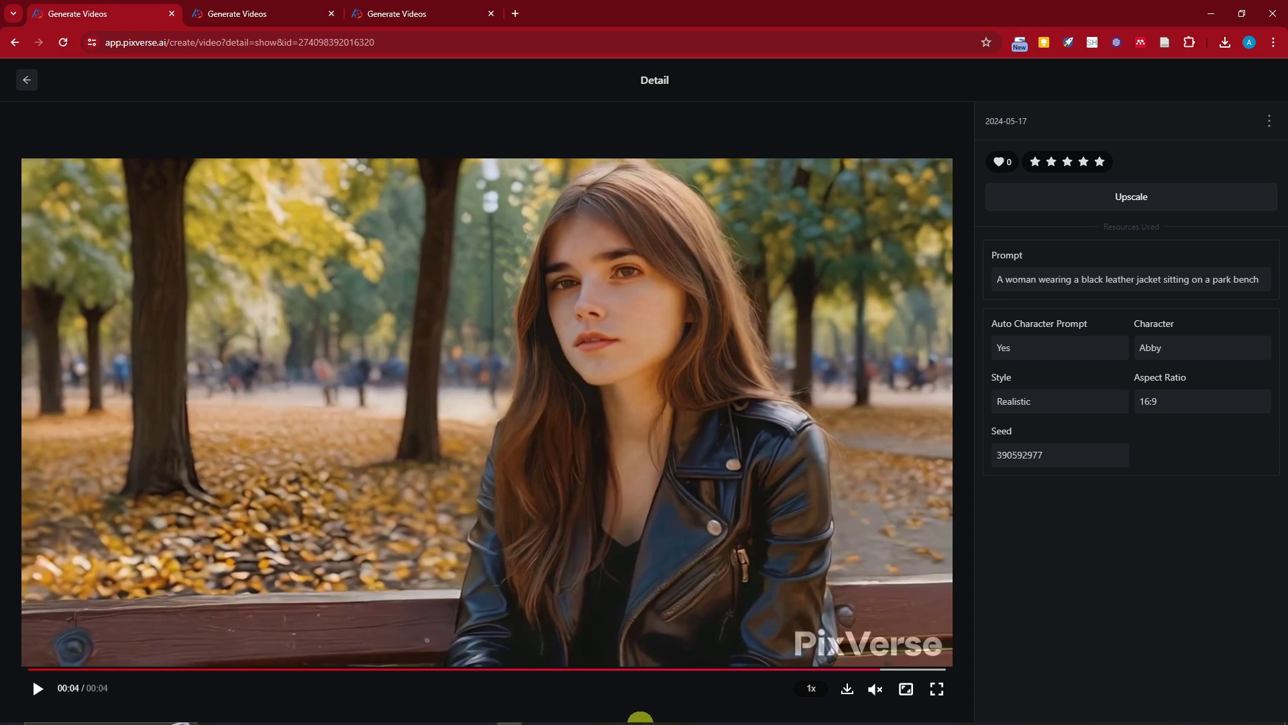
left_click(558, 714)
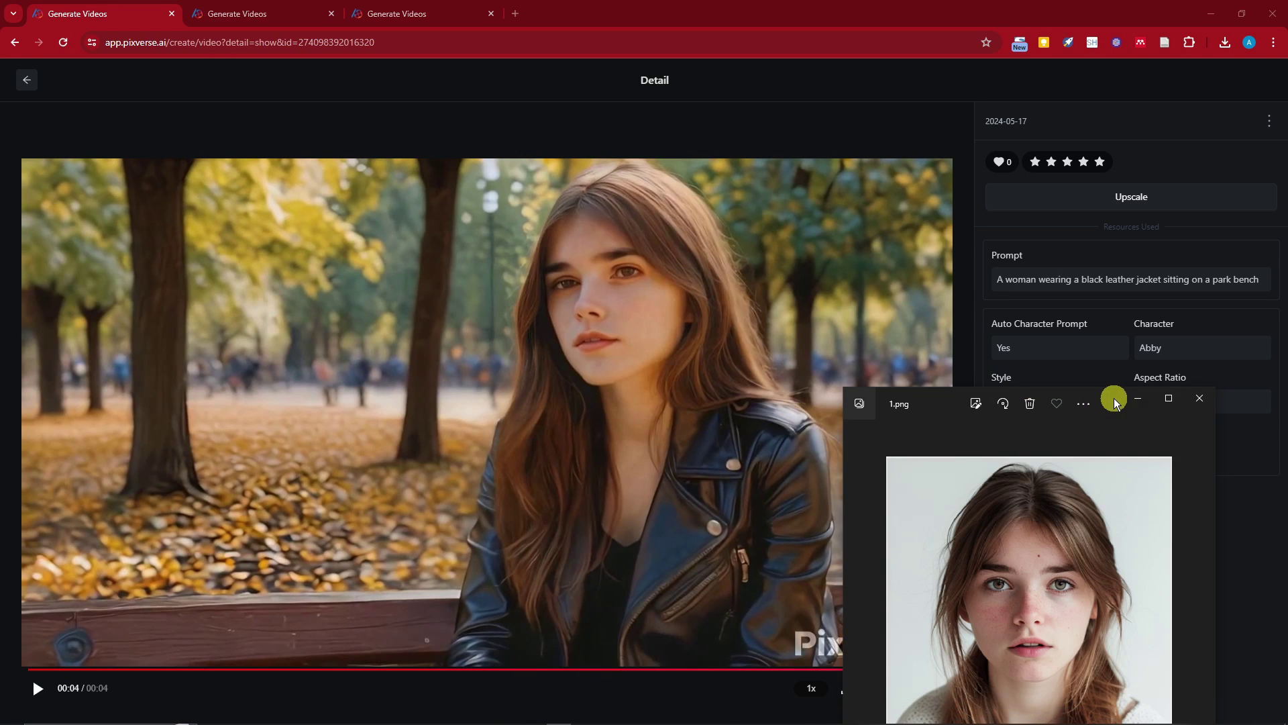
left_click_drag(1114, 396, 410, 144)
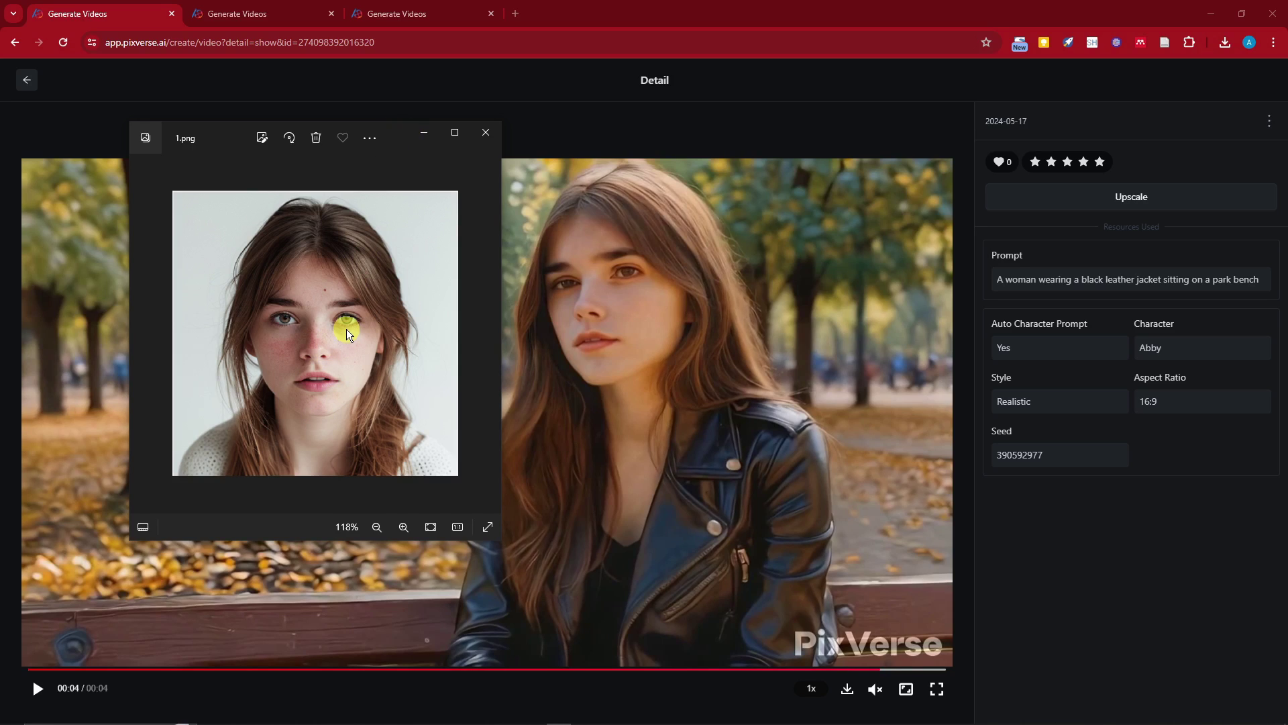
scroll(348, 333, "up", 2)
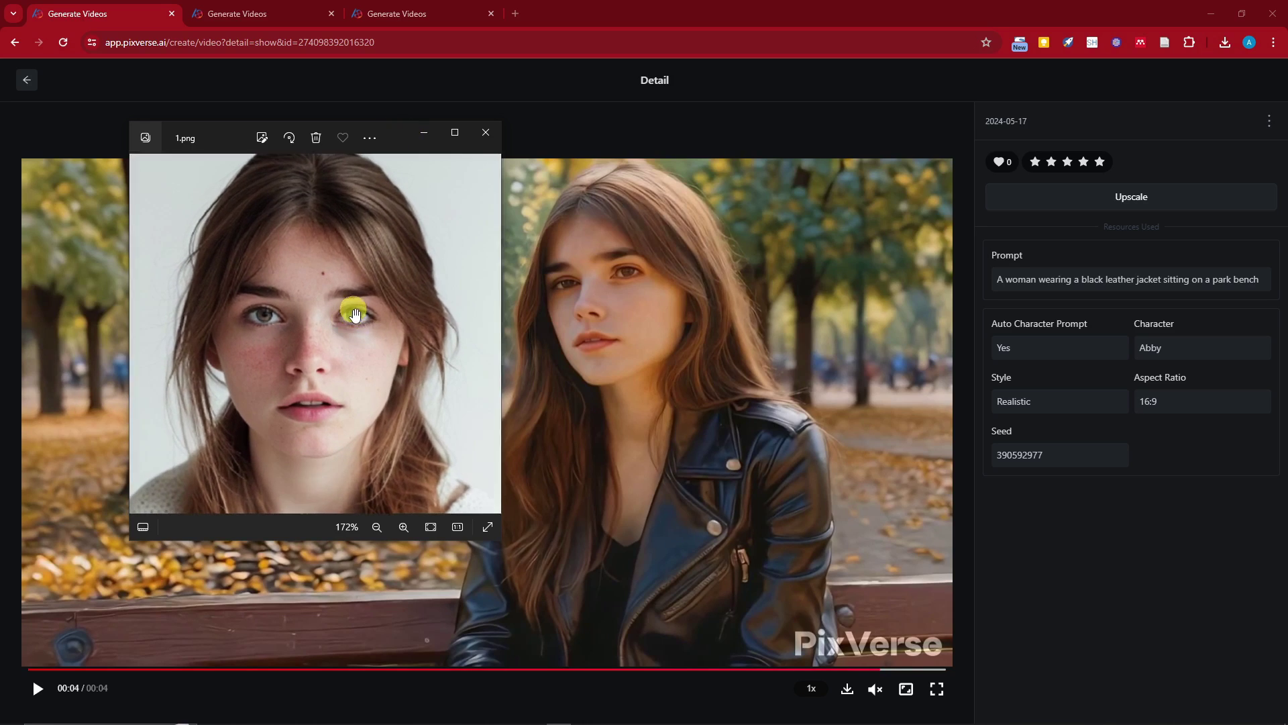
left_click(418, 138)
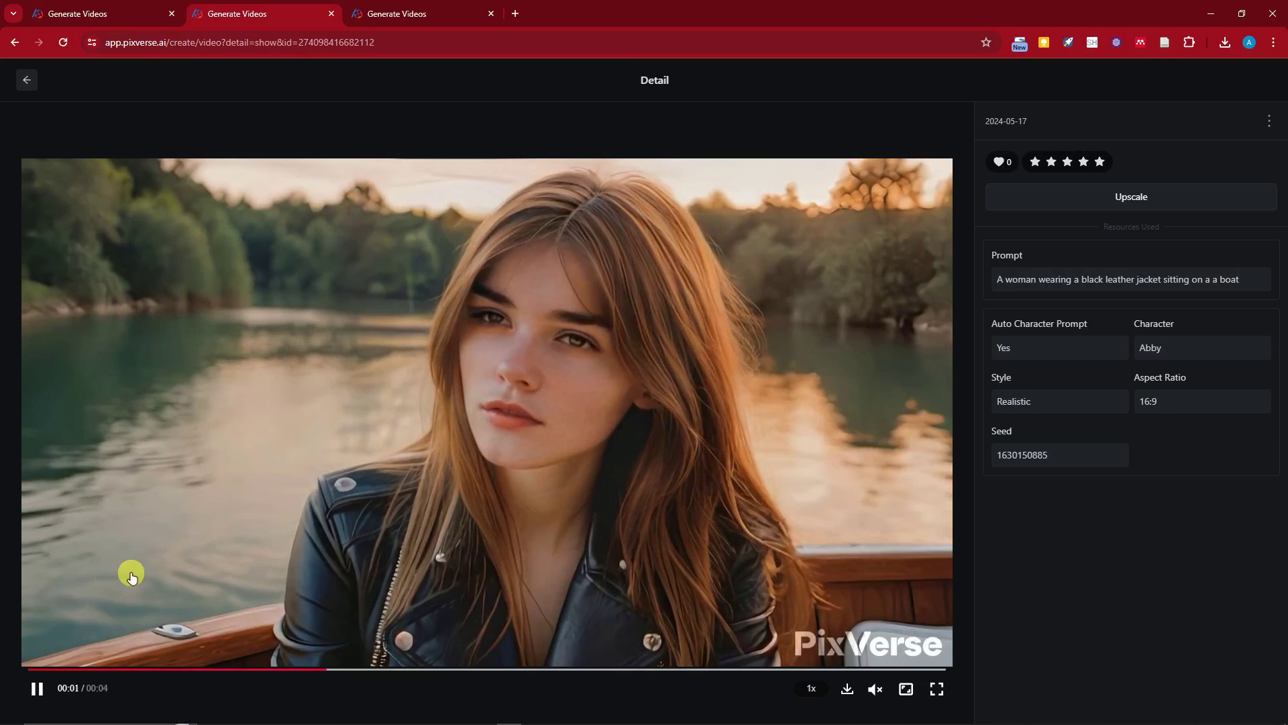
- Pause the generated boat video and compare the character's face with the original portrait 1.png alongside it
left_click(41, 689)
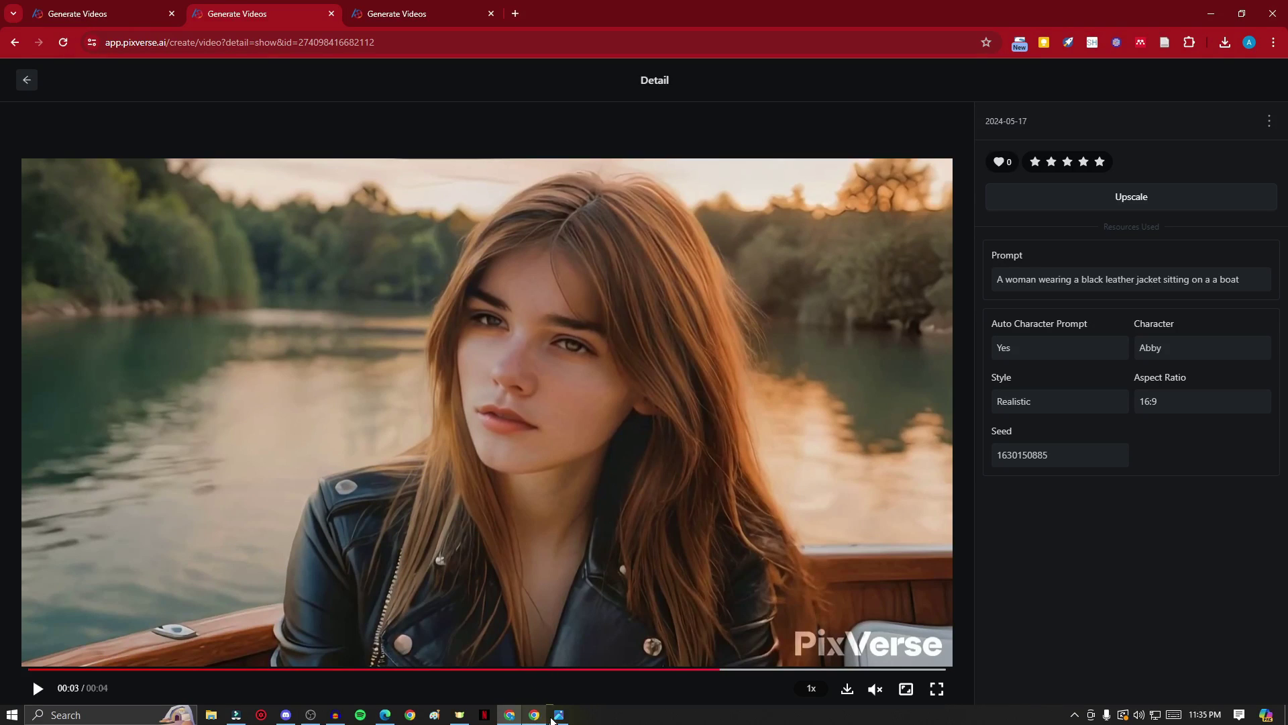
left_click(558, 718)
left_click_drag(360, 124, 311, 149)
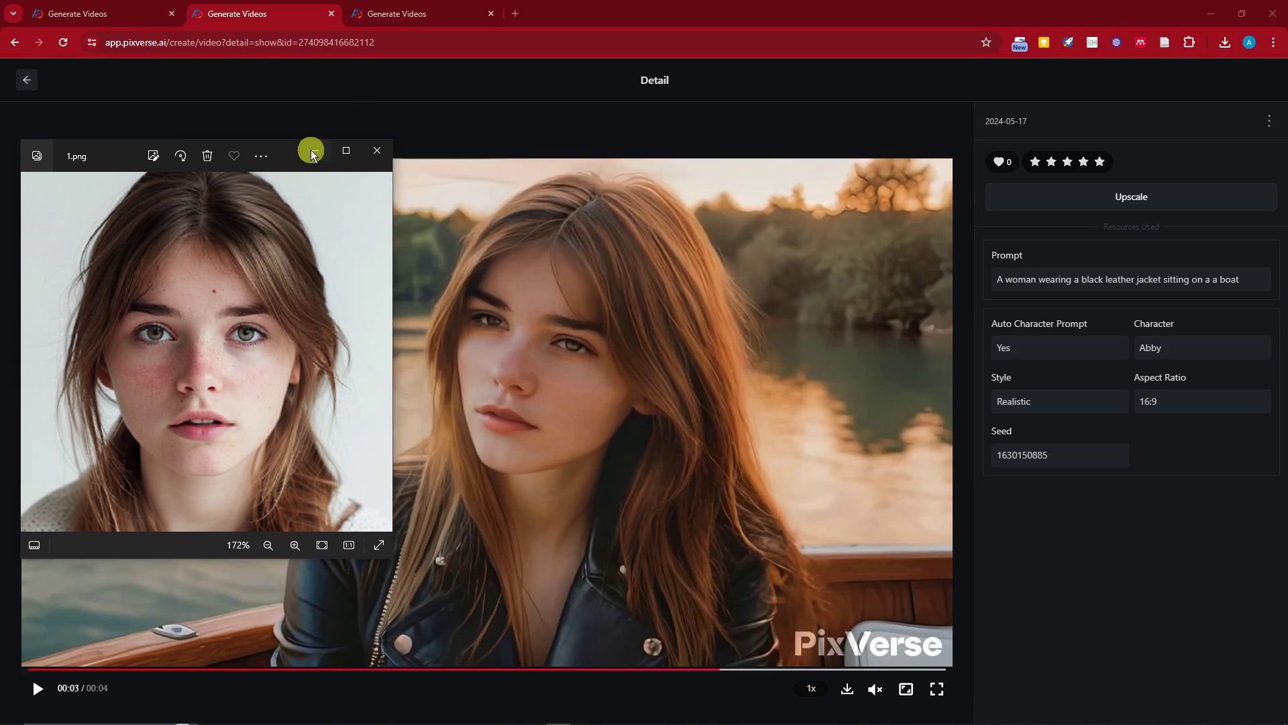
left_click(314, 149)
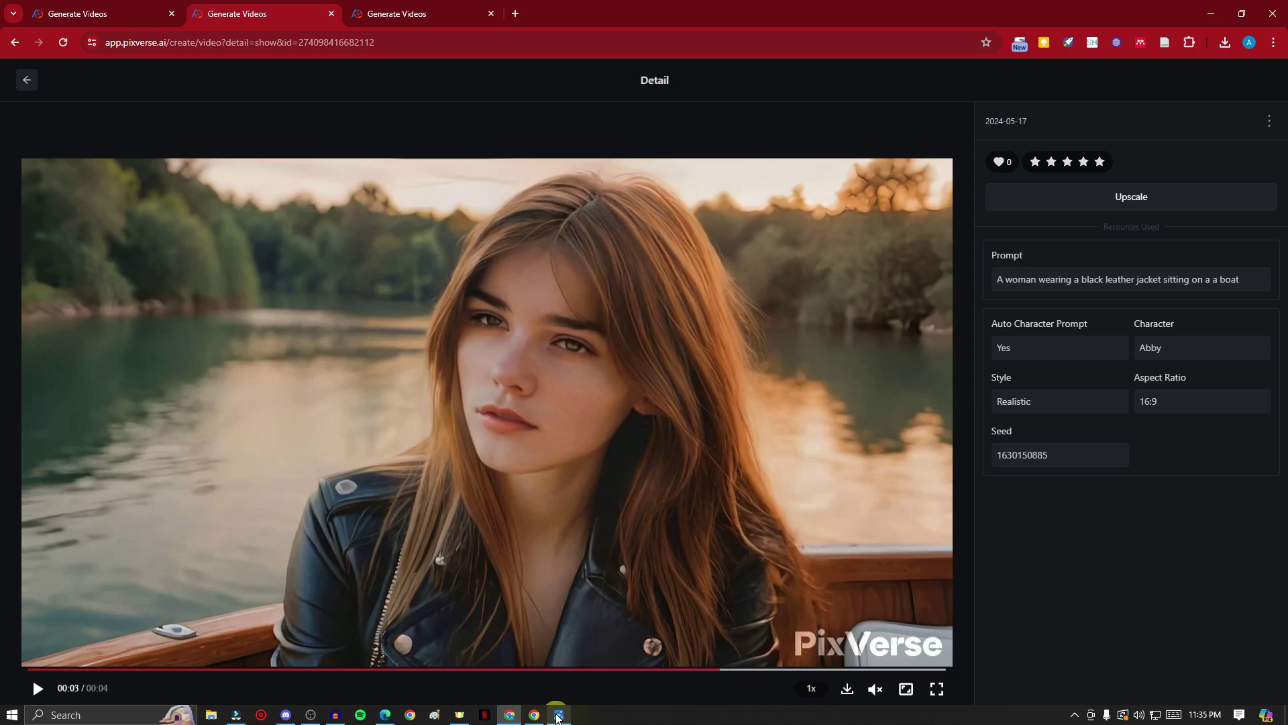
left_click(558, 719)
left_click_drag(139, 157, 174, 169)
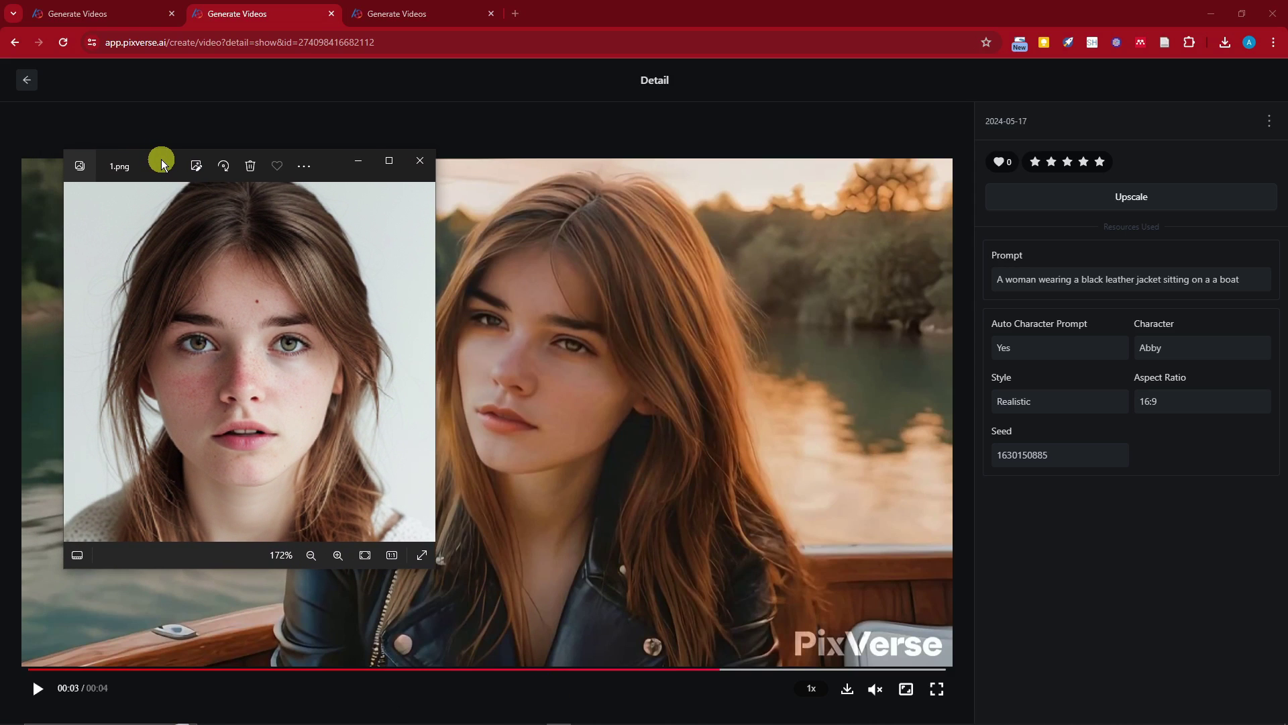
left_click(347, 166)
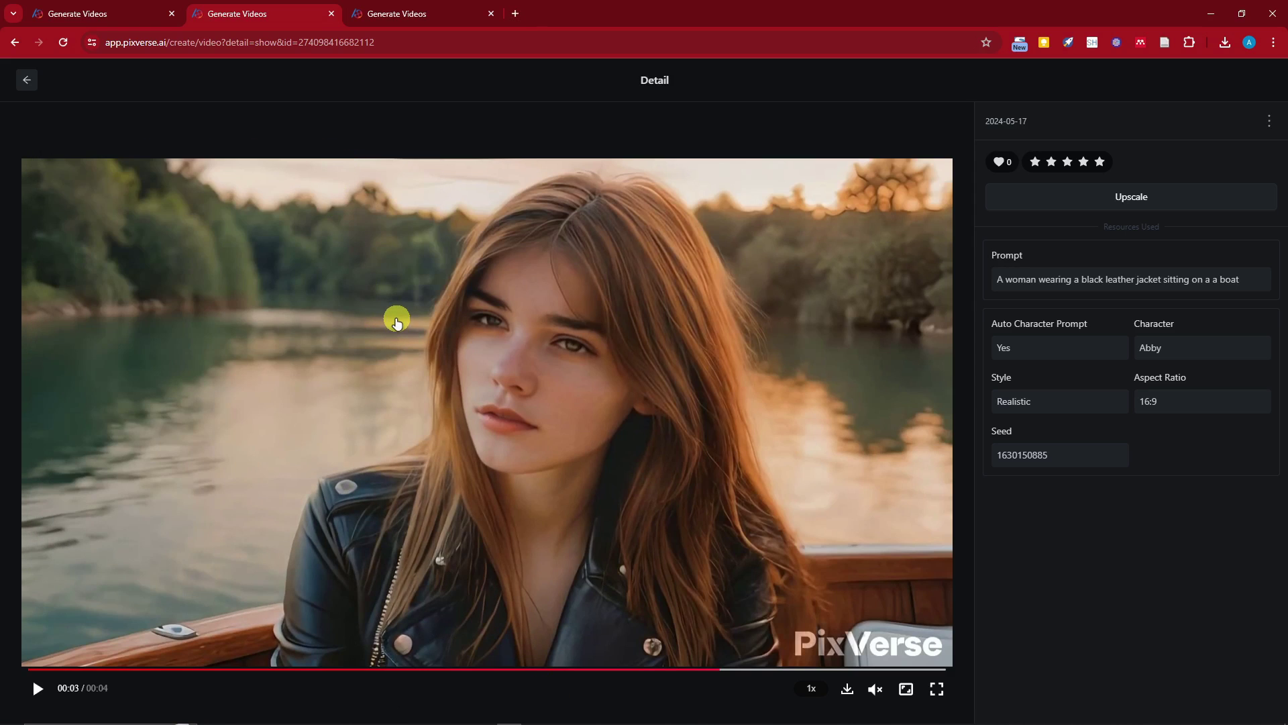